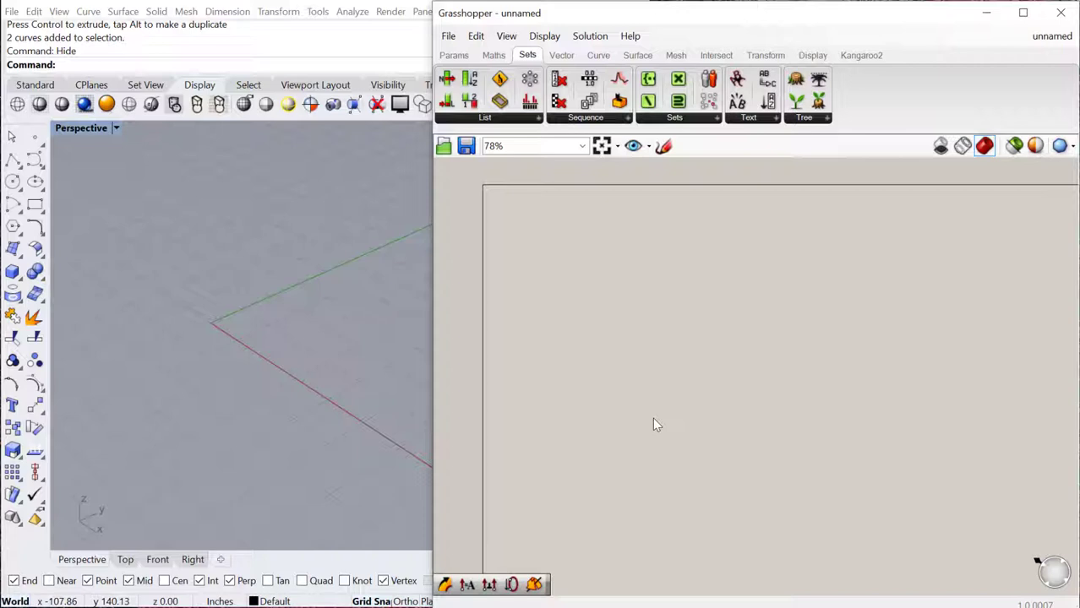
Step: Draw a circle on the ground plane beside the origin, passing through about 15, -2
{"action": "scroll", "coordinate": [193, 356], "scroll_direction": "down", "scroll_amount": 3}
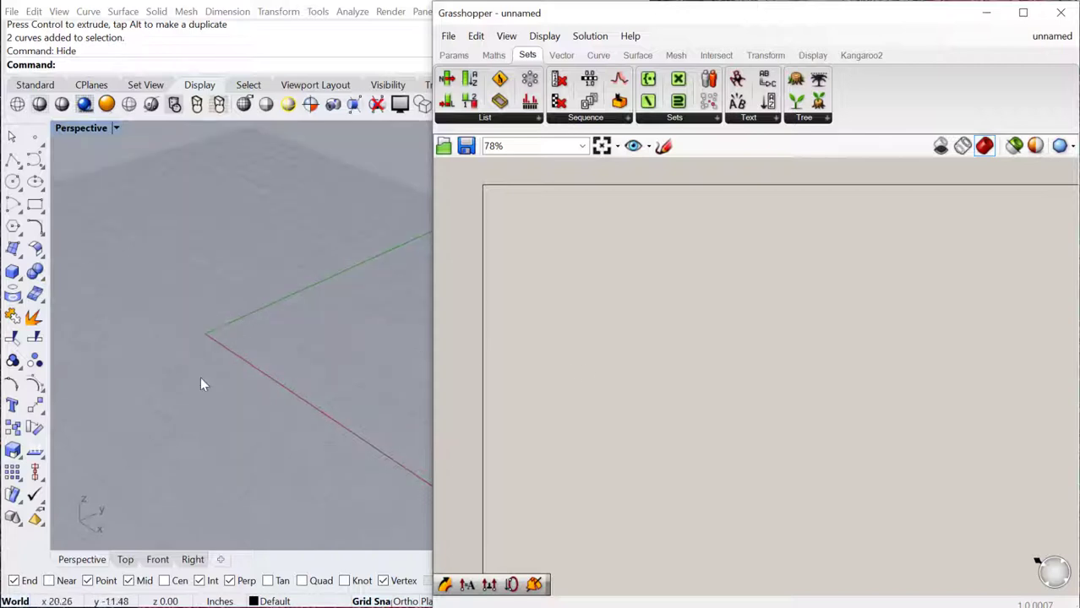
{"action": "left_click", "coordinate": [206, 339]}
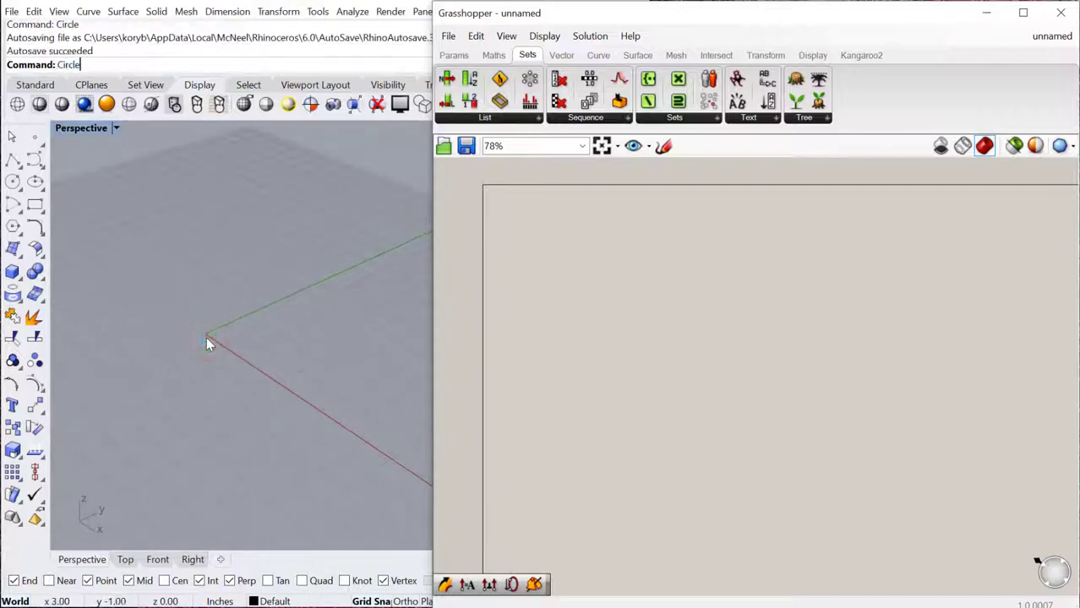
{"action": "key", "text": "Return"}
{"action": "left_click", "coordinate": [213, 269]}
{"action": "left_click", "coordinate": [222, 352]}
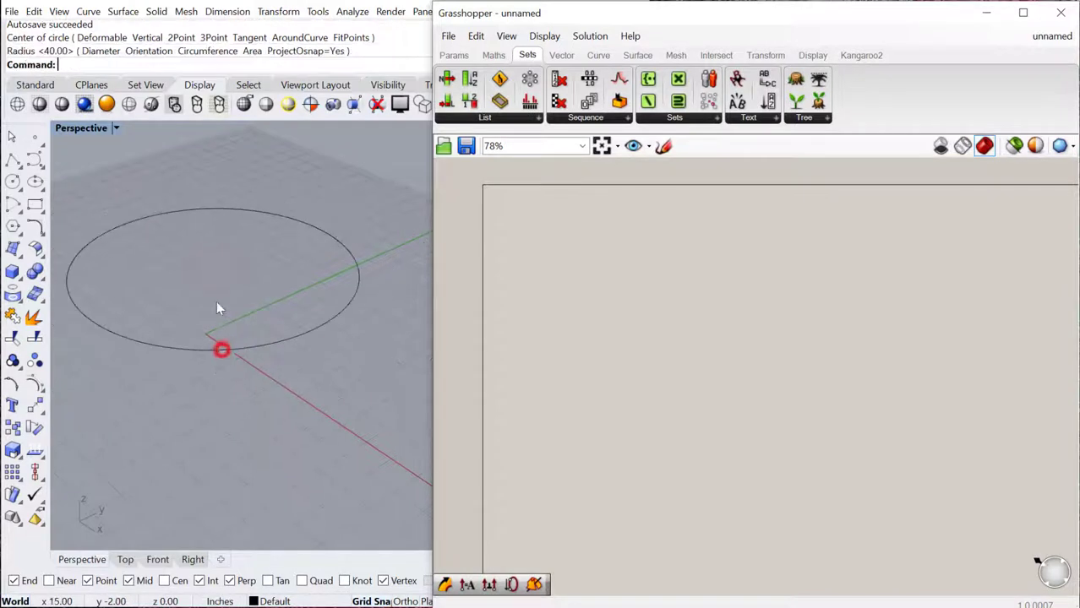
Step: Copy the circle vertically so a duplicate sits about 131 inches above the original
{"action": "left_click_drag", "start_coordinate": [270, 410], "coordinate": [232, 347]}
{"action": "scroll", "coordinate": [254, 384], "scroll_direction": "down", "scroll_amount": 3}
{"action": "type", "text": "copy"}
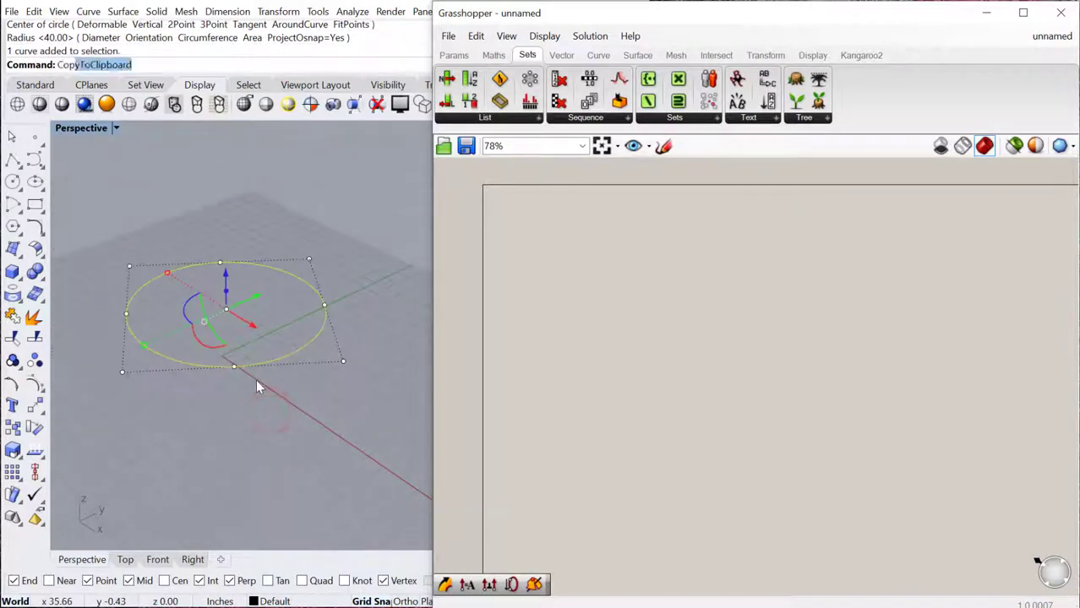
{"action": "key", "text": "Return"}
{"action": "left_click", "coordinate": [108, 52]}
{"action": "left_click", "coordinate": [275, 419]}
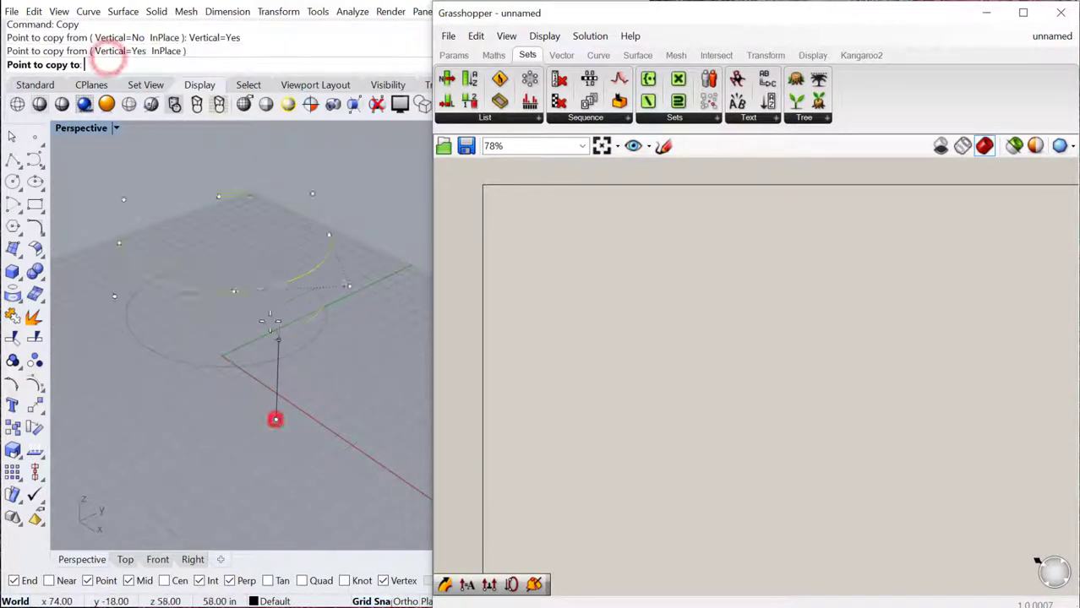
{"action": "left_click", "coordinate": [264, 221]}
{"action": "scroll", "coordinate": [248, 294], "scroll_direction": "down", "scroll_amount": 7}
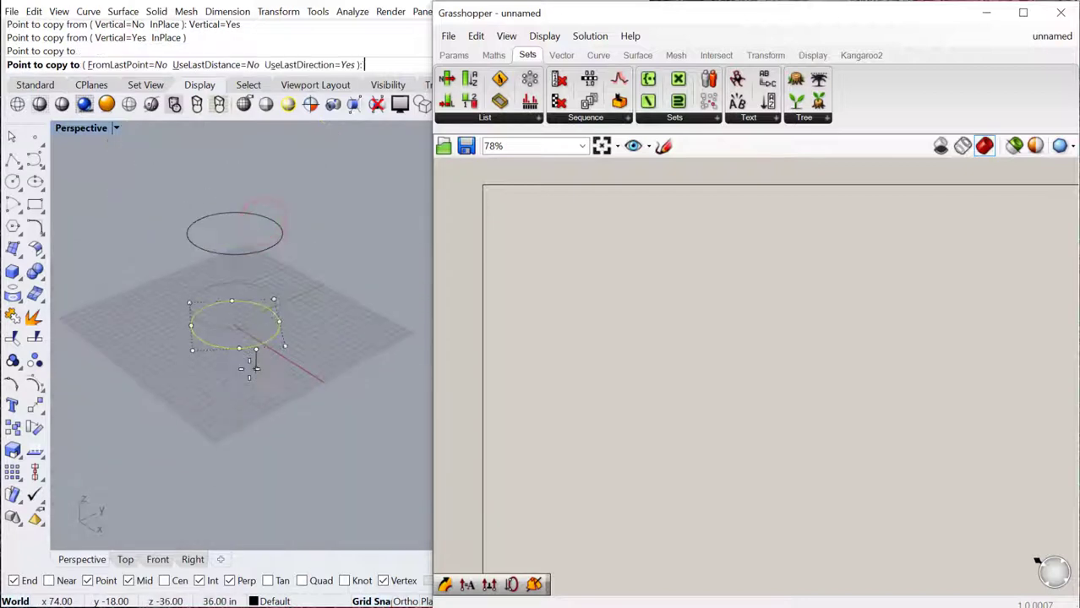
{"action": "key", "text": "Escape"}
{"action": "scroll", "coordinate": [246, 256], "scroll_direction": "up", "scroll_amount": 7}
{"action": "key", "text": "Escape"}
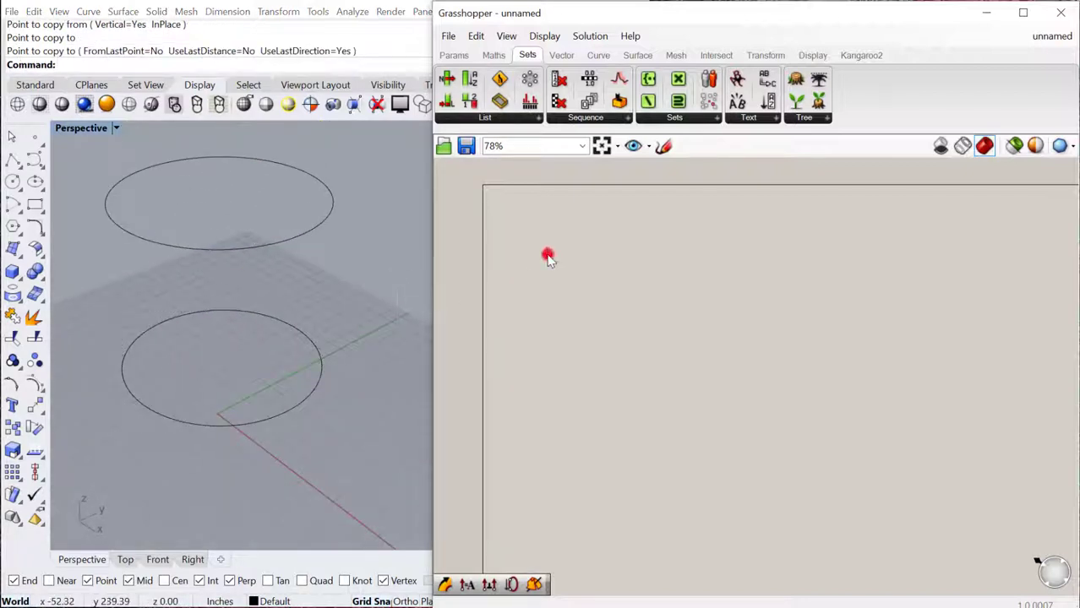
Step: Add a Curve parameter to the Grasshopper canvas and duplicate it below the first
{"action": "double_click", "coordinate": [547, 255]}
{"action": "type", "text": "cont"}
{"action": "key", "text": "Return"}
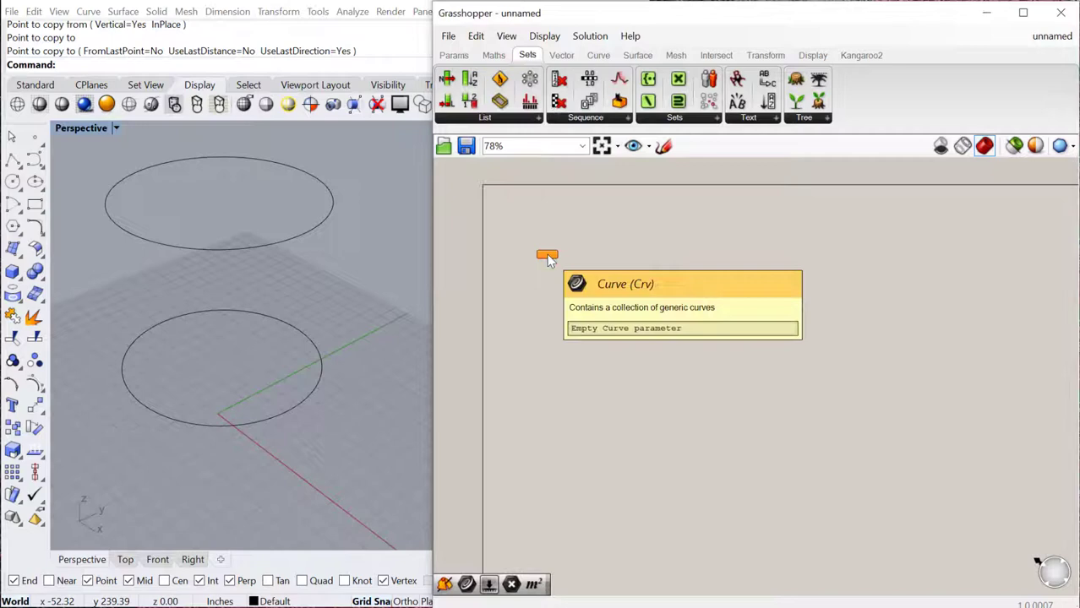
{"action": "scroll", "coordinate": [547, 256], "scroll_direction": "up", "scroll_amount": 3}
{"action": "left_click_drag", "start_coordinate": [548, 252], "coordinate": [537, 217]}
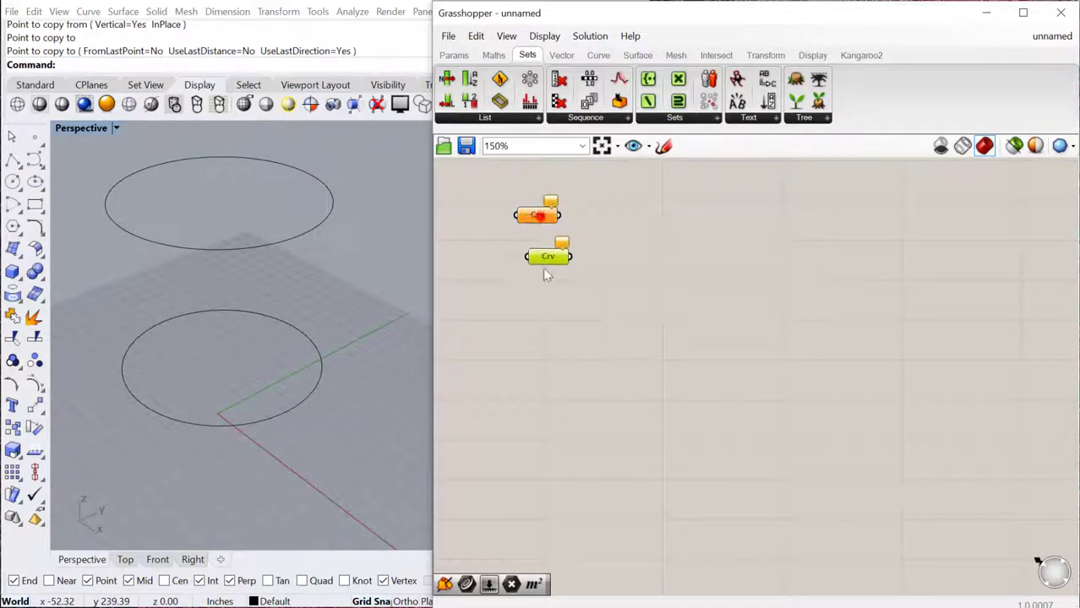
{"action": "left_click_drag", "start_coordinate": [543, 268], "coordinate": [542, 316]}
Step: Reference the upper circle in the upper Curve parameter
{"action": "right_click", "coordinate": [539, 216]}
{"action": "left_click", "coordinate": [583, 414]}
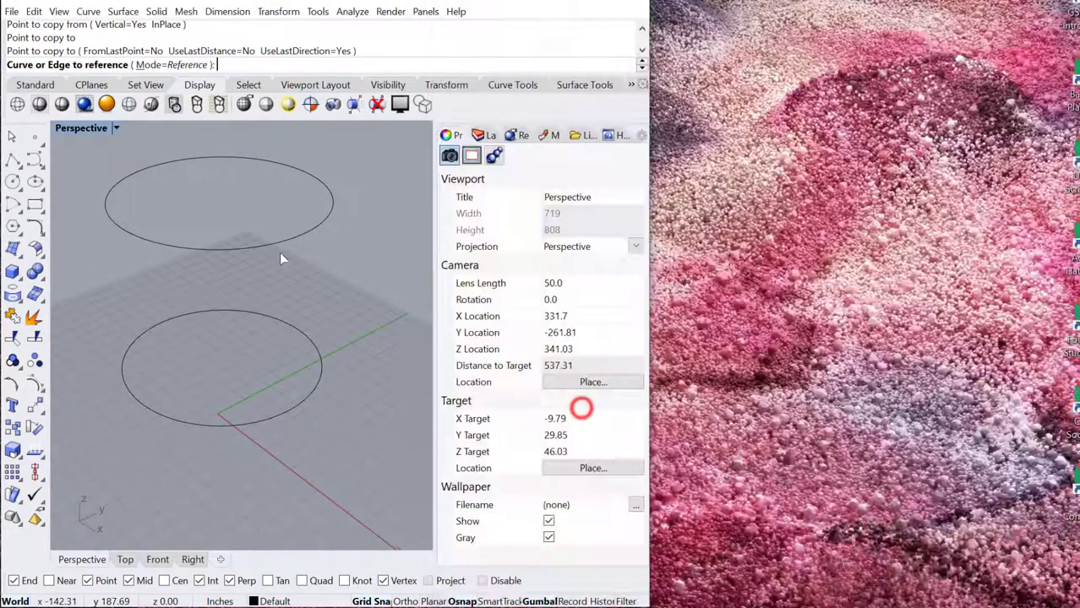
{"action": "left_click", "coordinate": [285, 240]}
{"action": "left_click", "coordinate": [539, 333]}
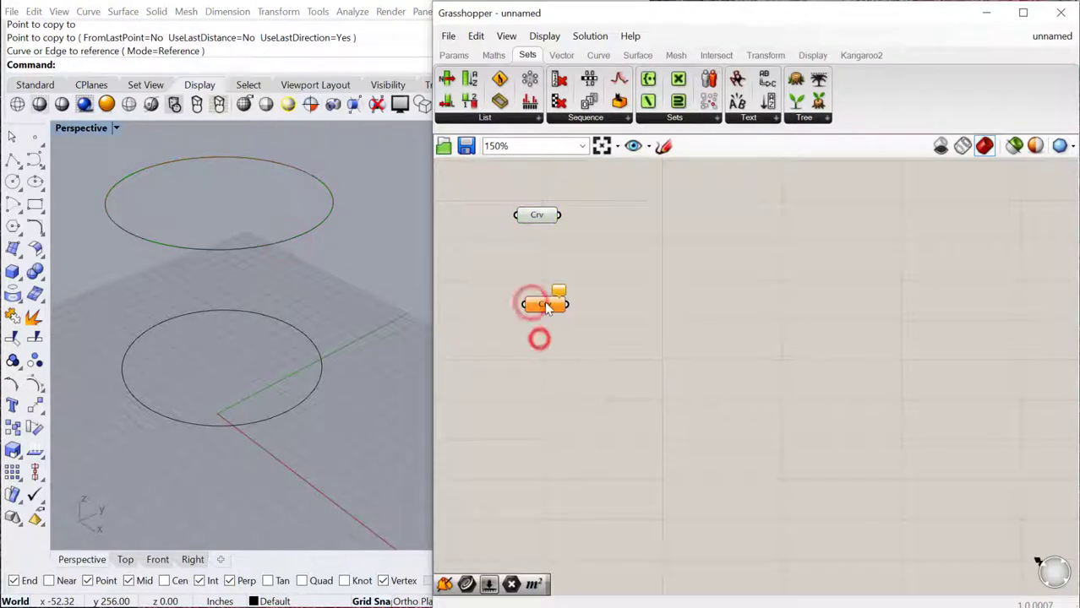
Step: Reference the lower circle in the lower Curve parameter
{"action": "right_click", "coordinate": [544, 302]}
{"action": "left_click", "coordinate": [594, 499]}
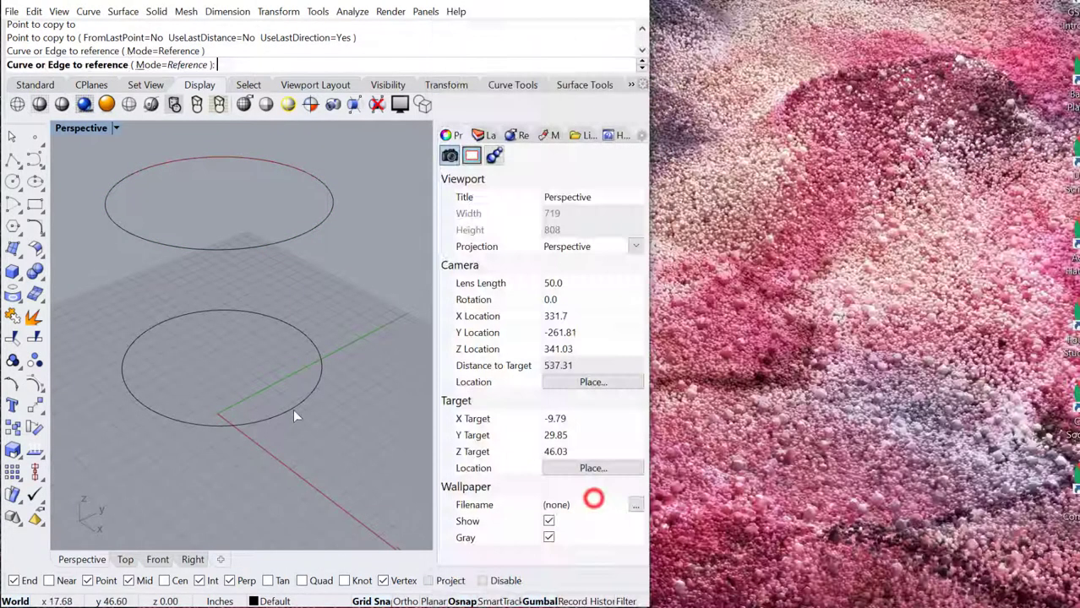
{"action": "left_click", "coordinate": [294, 410]}
{"action": "left_click", "coordinate": [680, 375]}
{"action": "left_click", "coordinate": [547, 305]}
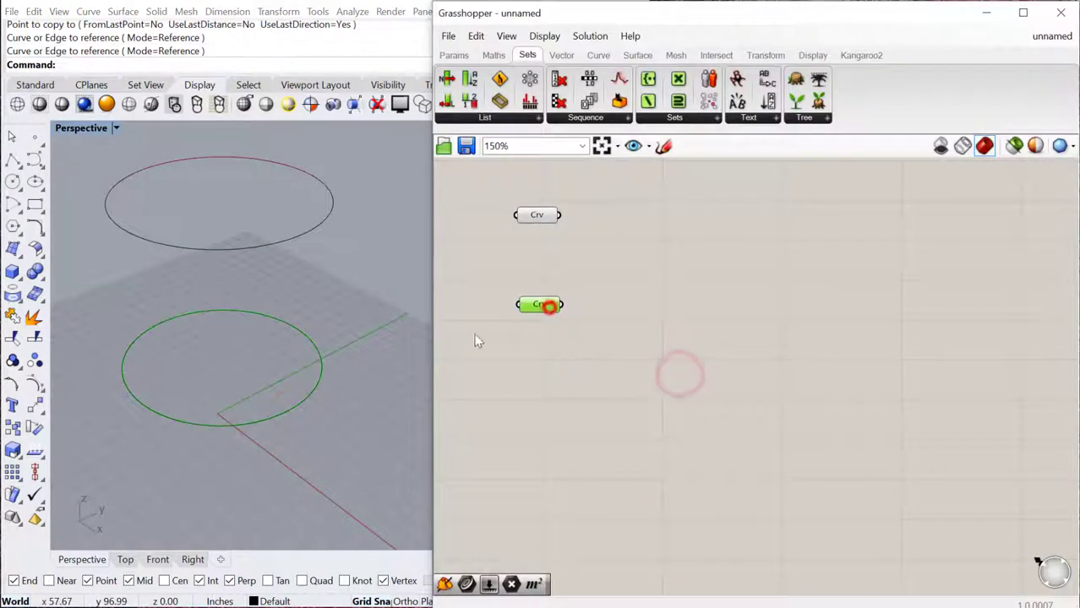
Step: Hide both original circles in Rhino so only the Grasshopper previews are displayed
{"action": "left_click_drag", "start_coordinate": [350, 454], "coordinate": [204, 216]}
{"action": "type", "text": "Hide"}
{"action": "key", "text": "Escape"}
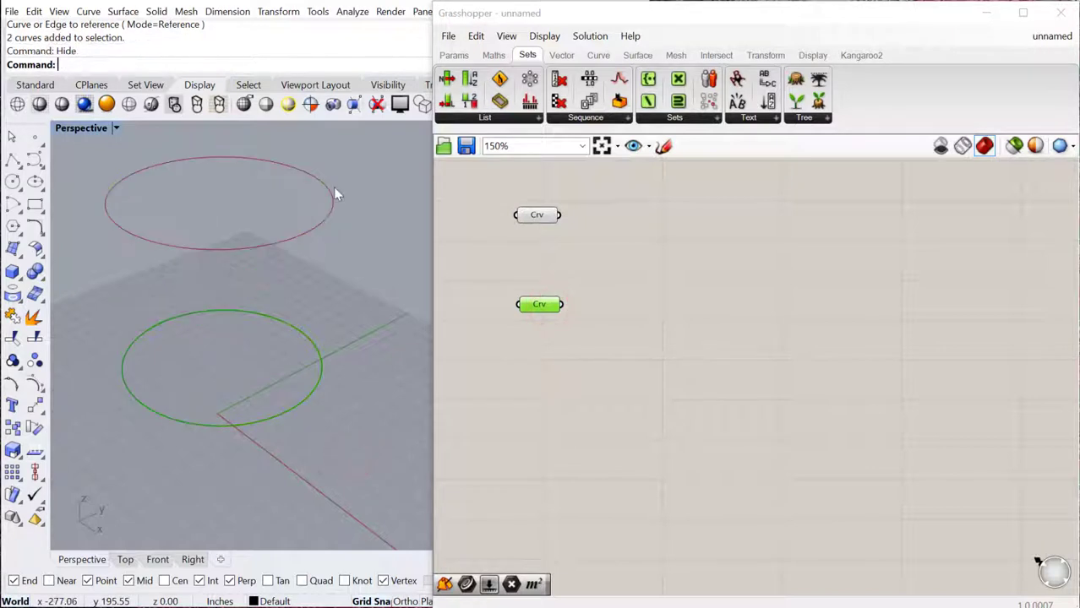
{"action": "left_click", "coordinate": [600, 240]}
Step: Add a Divide Curve component and place a duplicate of it below the first
{"action": "left_click", "coordinate": [654, 257]}
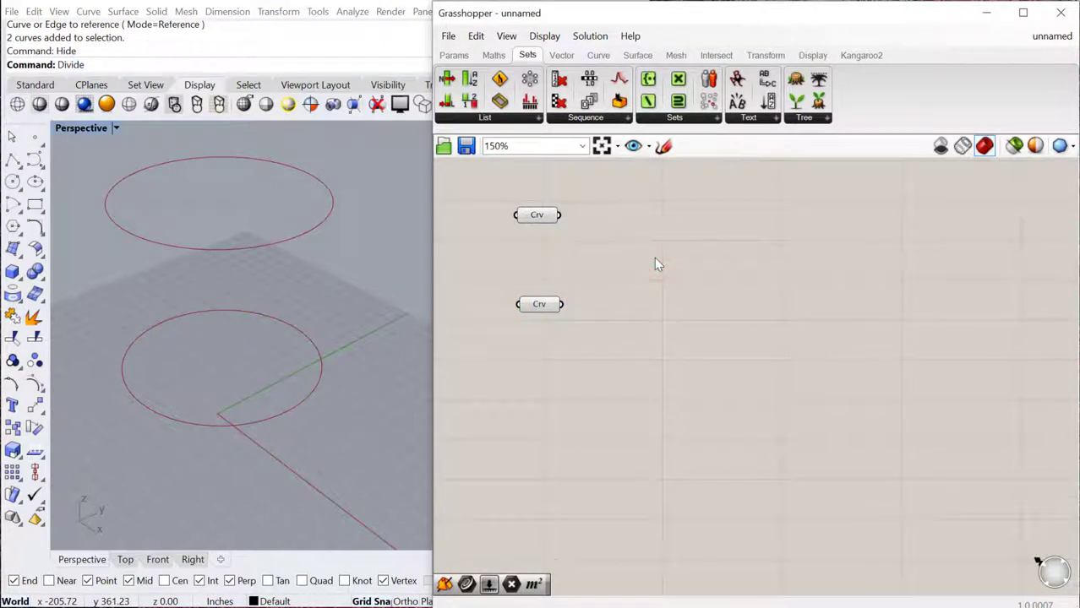
{"action": "double_click", "coordinate": [654, 257]}
{"action": "type", "text": "di"}
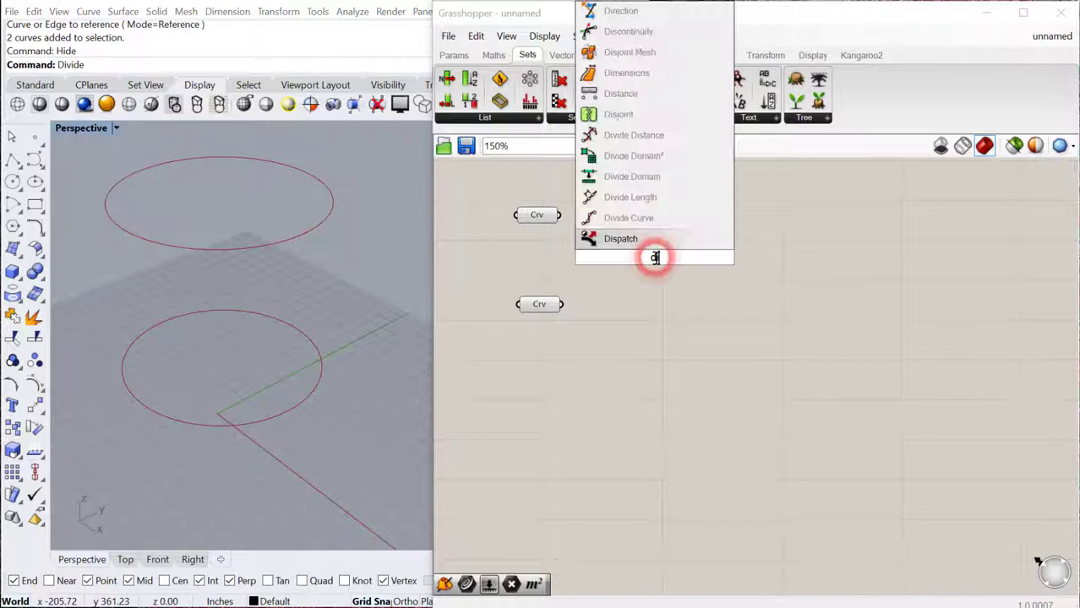
{"action": "type", "text": "vide"}
{"action": "key", "text": "Return"}
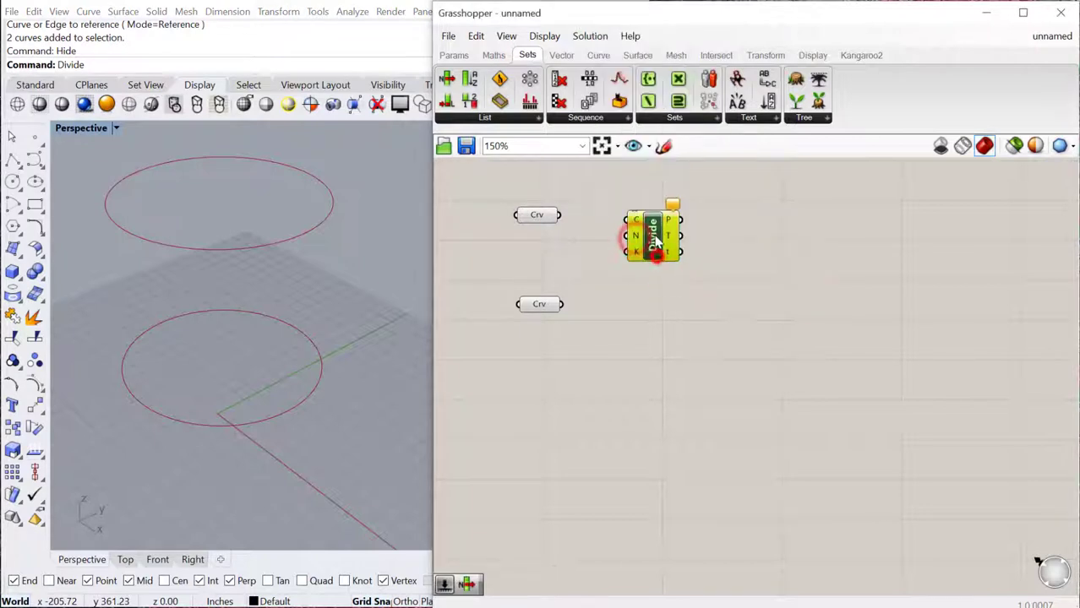
{"action": "key", "text": "ctrl+c"}
{"action": "key", "text": "ctrl+v"}
{"action": "left_click_drag", "start_coordinate": [657, 242], "coordinate": [659, 335]}
Step: Connect each Curve parameter to the curve input of its own Divide Curve component
{"action": "left_click_drag", "start_coordinate": [558, 214], "coordinate": [625, 219]}
{"action": "left_click_drag", "start_coordinate": [560, 304], "coordinate": [629, 359]}
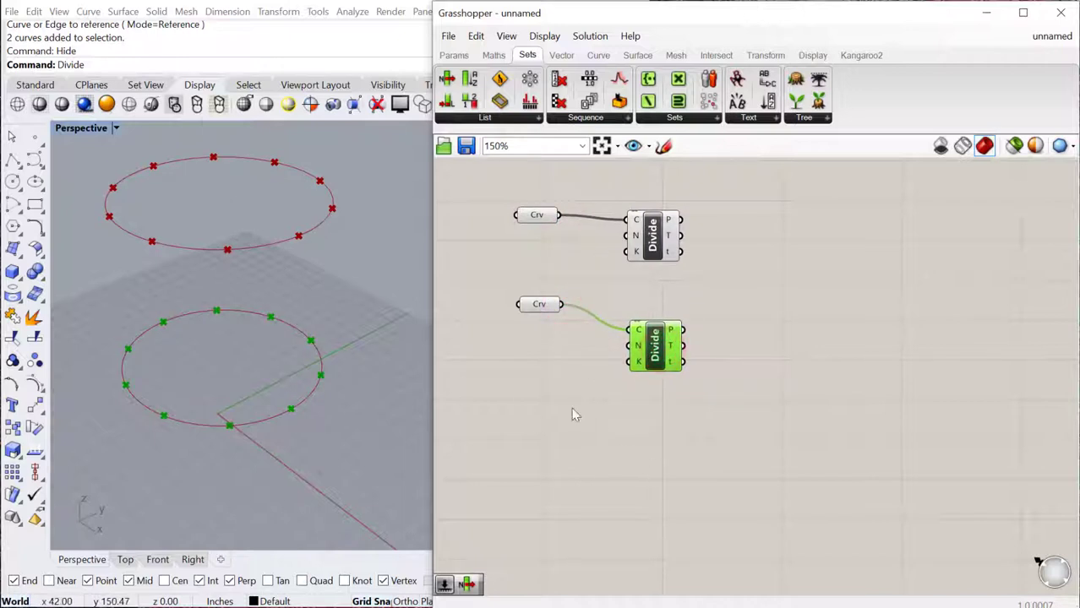
{"action": "left_click", "coordinate": [572, 414]}
Step: Add two number sliders ranging from 2 to 20 below the Curve parameters
{"action": "double_click", "coordinate": [531, 392]}
{"action": "type", "text": "2<"}
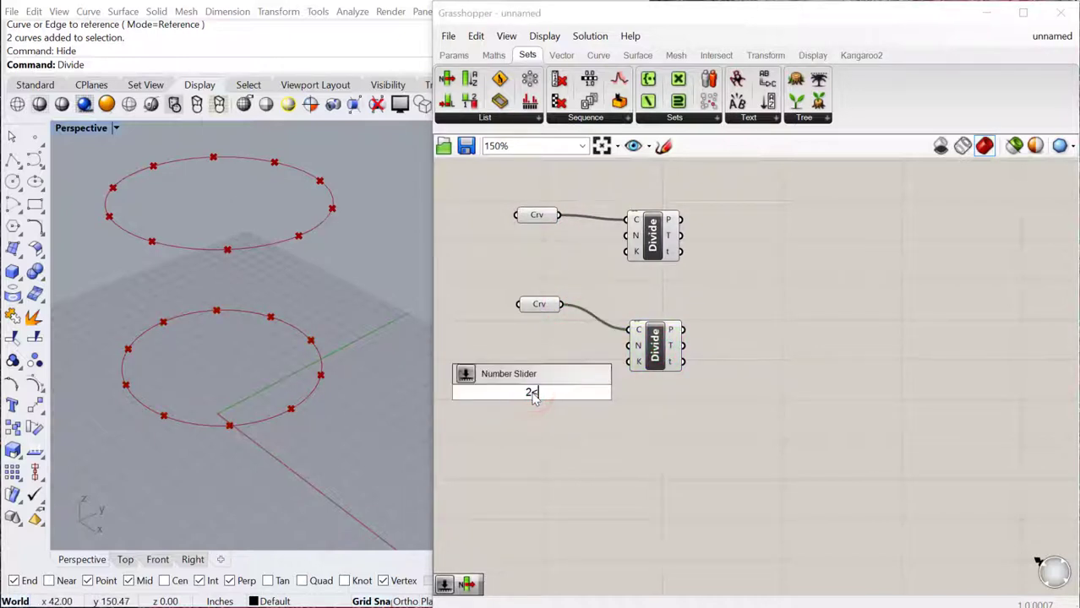
{"action": "type", "text": "20"}
{"action": "key", "text": "Return"}
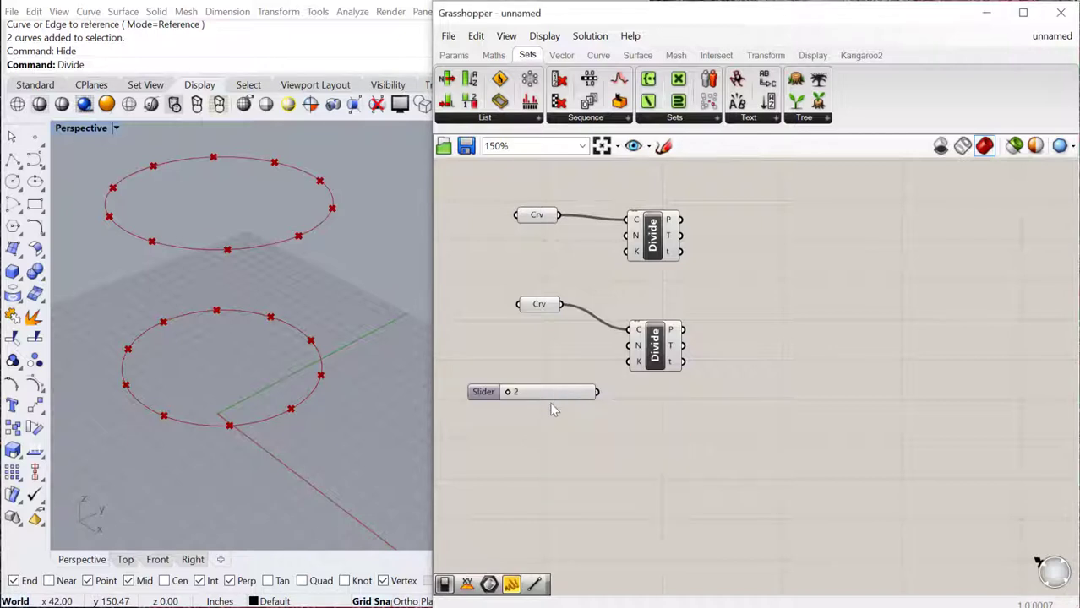
{"action": "double_click", "coordinate": [556, 471]}
{"action": "type", "text": "2<"}
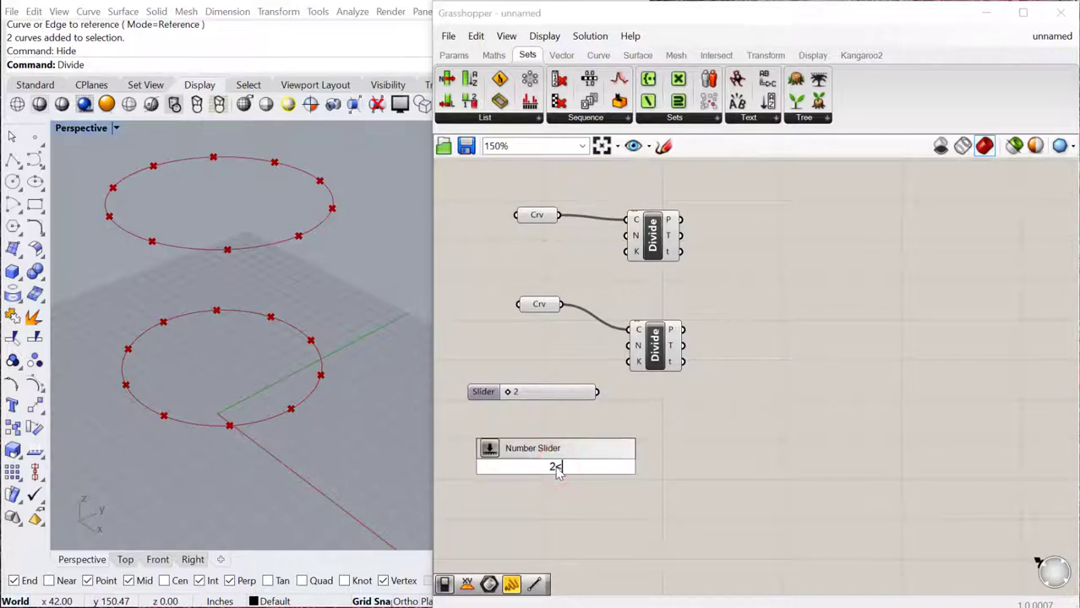
{"action": "type", "text": "20"}
{"action": "key", "text": "Return"}
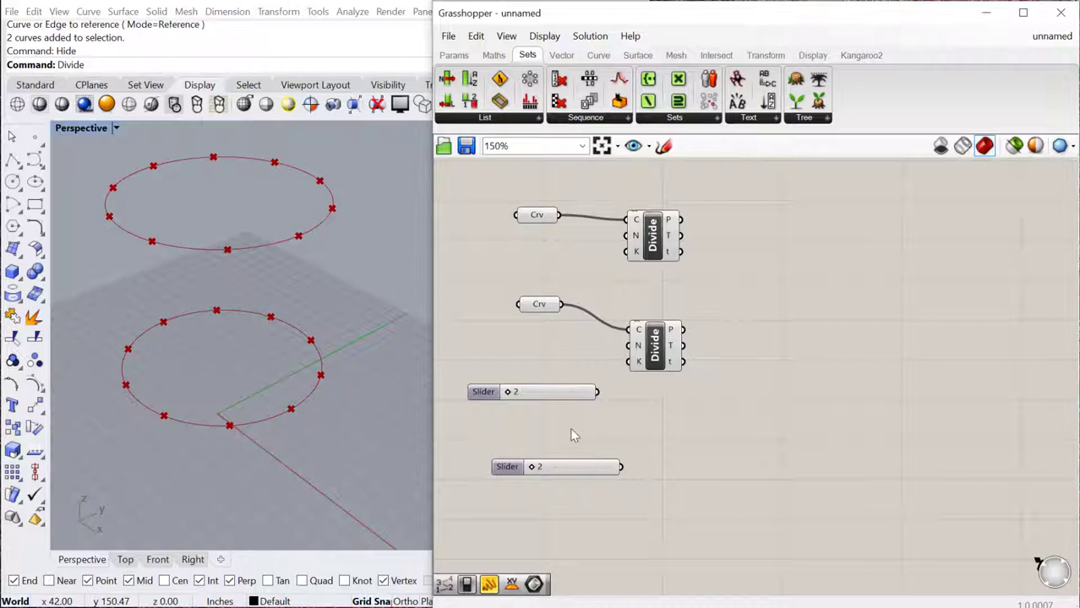
Step: Delete the upper slider and connect the remaining one to both Divide Curve count inputs, keeping the lower curve connected
{"action": "left_click_drag", "start_coordinate": [571, 429], "coordinate": [535, 378]}
{"action": "key", "text": "Delete"}
{"action": "left_click_drag", "start_coordinate": [623, 467], "coordinate": [636, 235]}
{"action": "left_click_drag", "start_coordinate": [623, 467], "coordinate": [626, 330]}
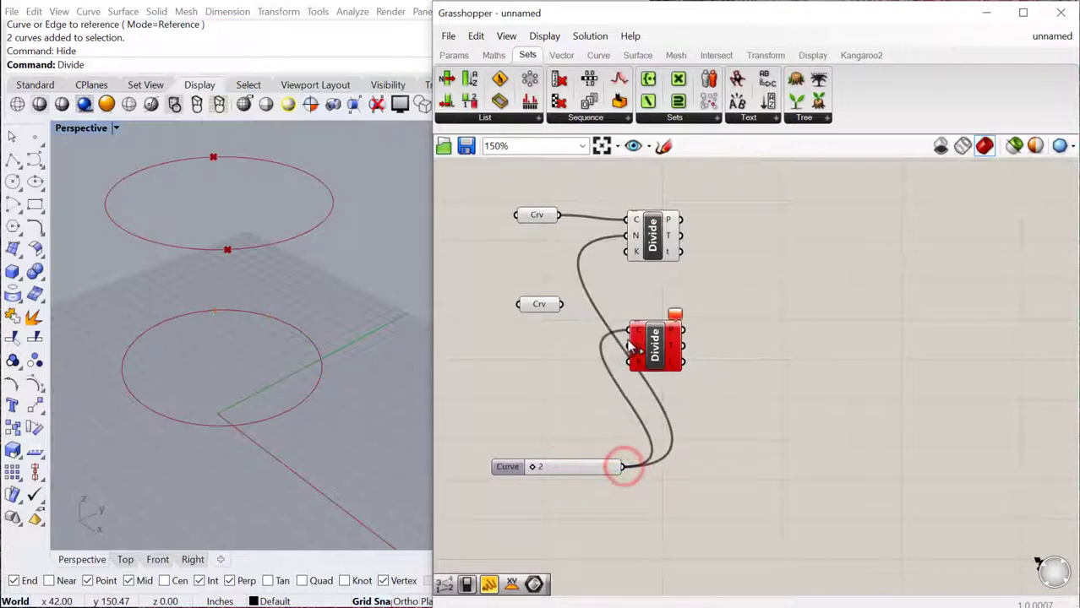
{"action": "left_click_drag", "start_coordinate": [624, 467], "coordinate": [629, 346]}
{"action": "left_click_drag", "start_coordinate": [560, 302], "coordinate": [702, 337]}
{"action": "left_click_drag", "start_coordinate": [650, 237], "coordinate": [699, 287]}
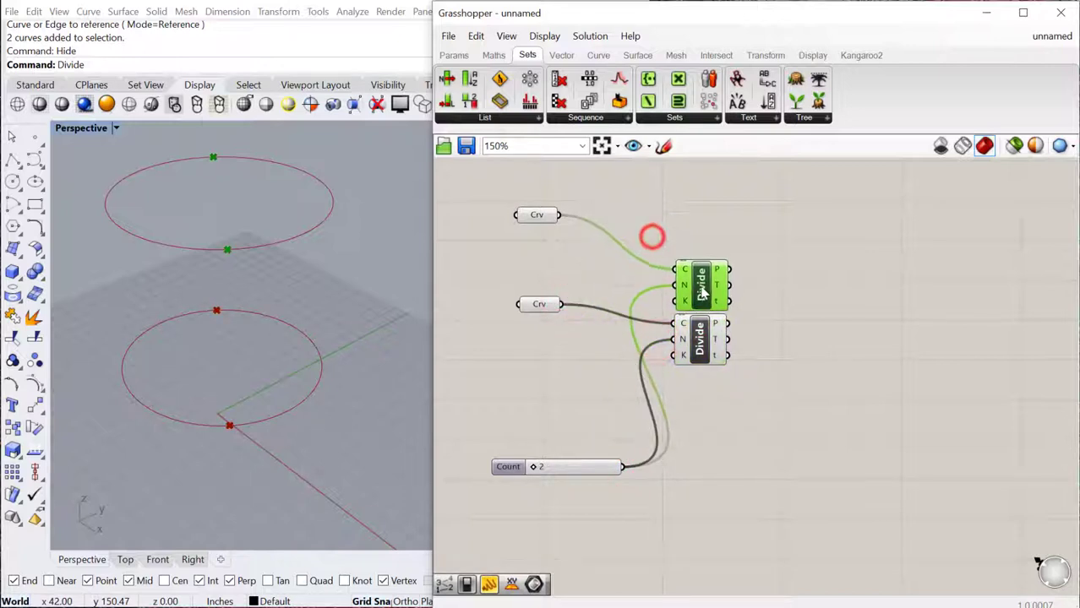
Step: Set the count slider to 17 and space the two Divide Curve components apart
{"action": "left_click", "coordinate": [532, 467]}
{"action": "left_click_drag", "start_coordinate": [533, 469], "coordinate": [502, 415]}
{"action": "right_click_drag", "start_coordinate": [711, 321], "coordinate": [636, 336]}
{"action": "left_click_drag", "start_coordinate": [628, 301], "coordinate": [630, 276]}
Step: Add a Line component, connecting the upper division points to its start input and the lower ones to its end input
{"action": "double_click", "coordinate": [695, 293]}
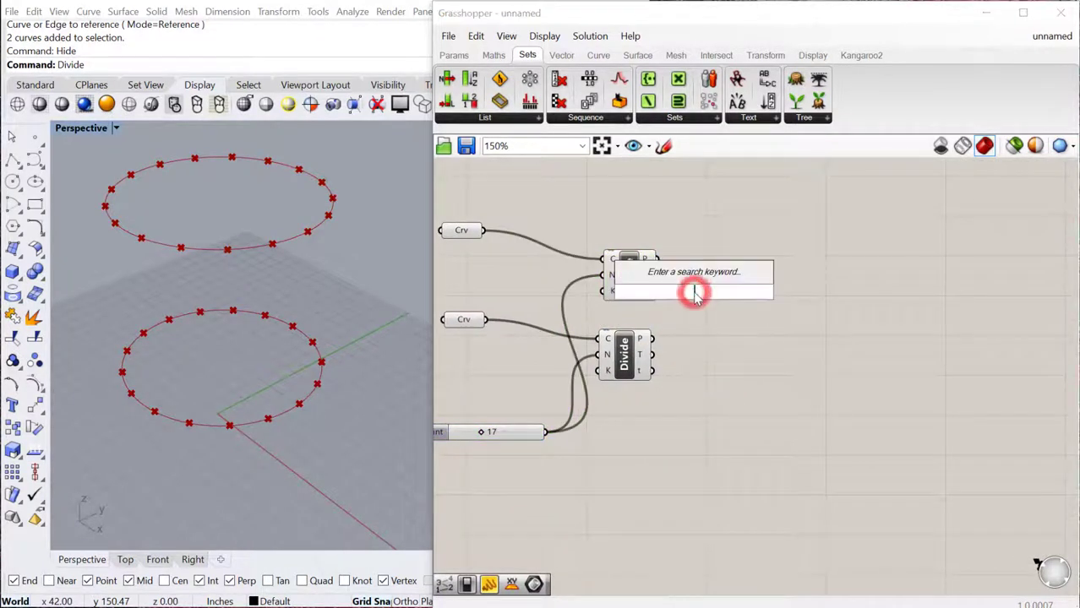
{"action": "type", "text": "line"}
{"action": "left_click", "coordinate": [664, 272]}
{"action": "left_click_drag", "start_coordinate": [658, 259], "coordinate": [691, 302]}
{"action": "left_click_drag", "start_coordinate": [651, 339], "coordinate": [718, 326]}
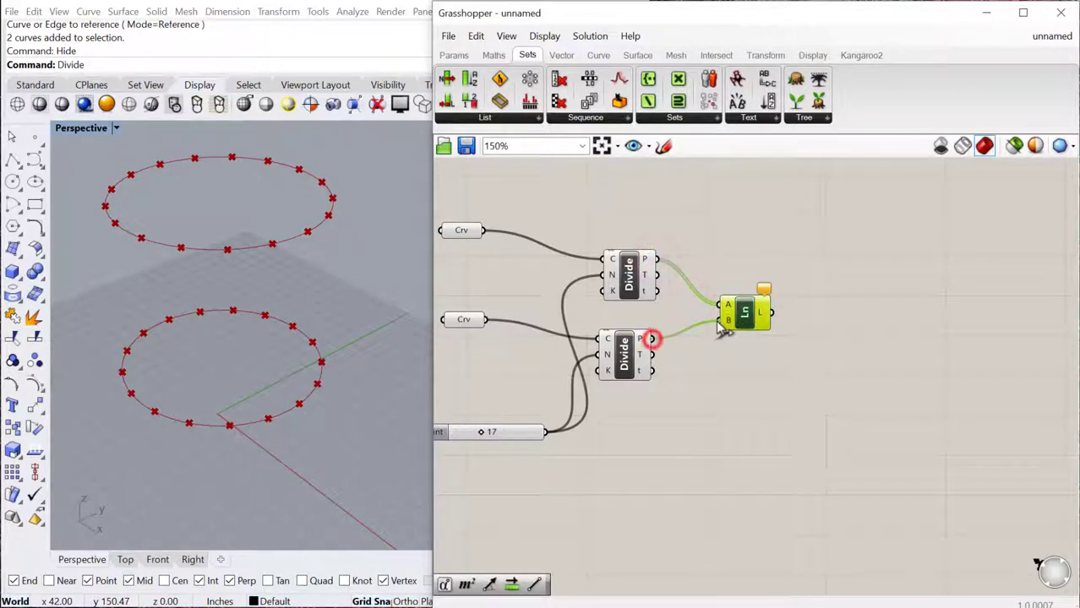
{"action": "mouse_move", "coordinate": [267, 430]}
{"action": "right_mouse_down"}
{"action": "mouse_move", "coordinate": [263, 380]}
{"action": "mouse_move", "coordinate": [265, 434]}
{"action": "mouse_move", "coordinate": [238, 440]}
{"action": "right_mouse_up"}
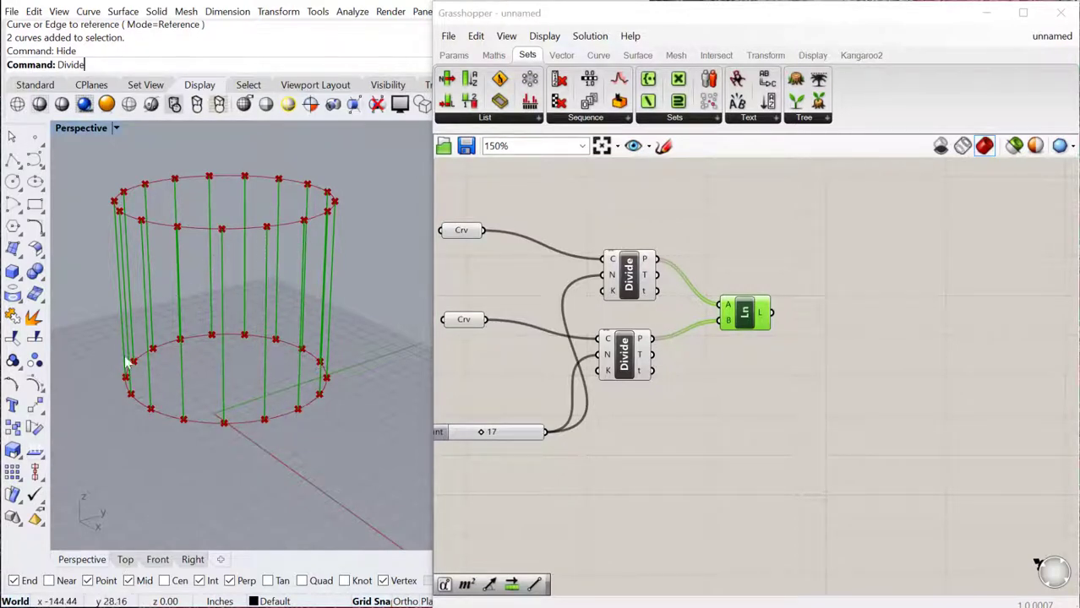
{"action": "right_click_drag", "start_coordinate": [329, 358], "coordinate": [323, 365]}
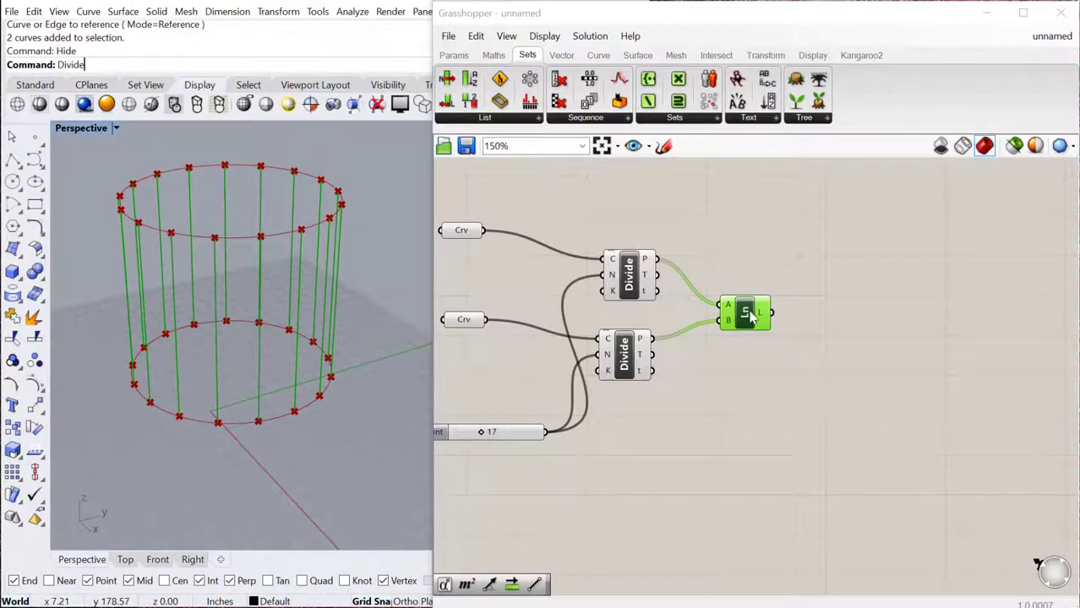
Step: Add a Panel connected to the upper Divide Curve's points output and place it beyond the Line component
{"action": "double_click", "coordinate": [740, 258]}
{"action": "type", "text": "pa"}
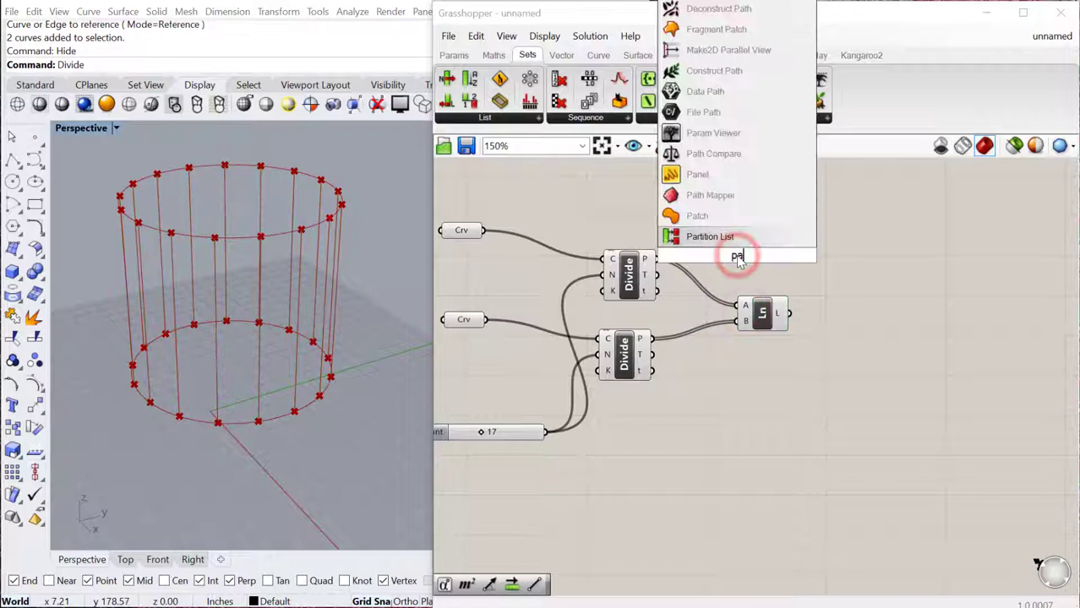
{"action": "type", "text": "nel"}
{"action": "key", "text": "Return"}
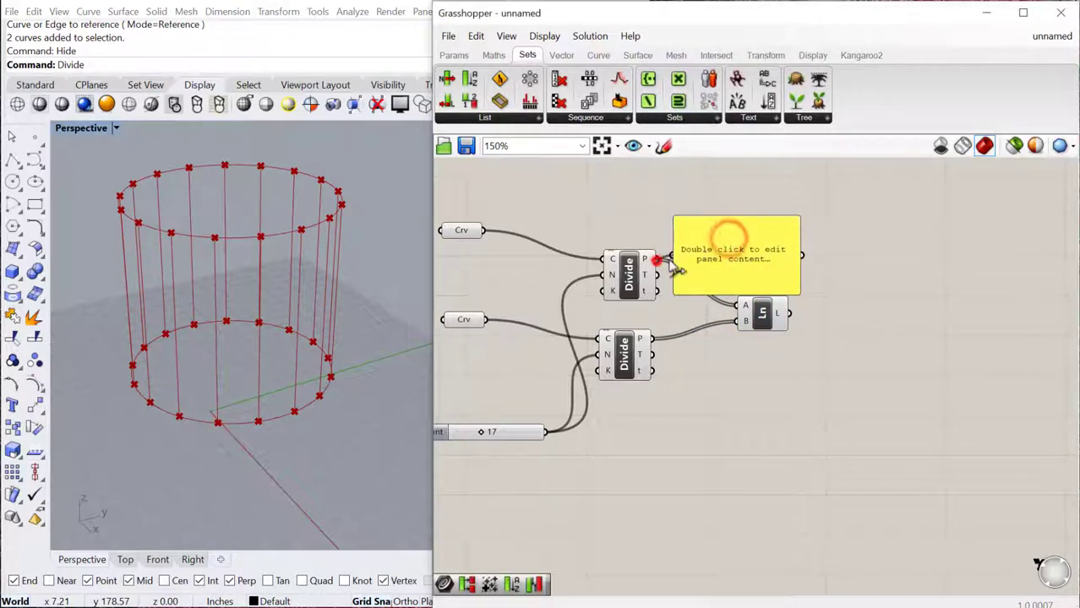
{"action": "left_click_drag", "start_coordinate": [676, 268], "coordinate": [942, 228]}
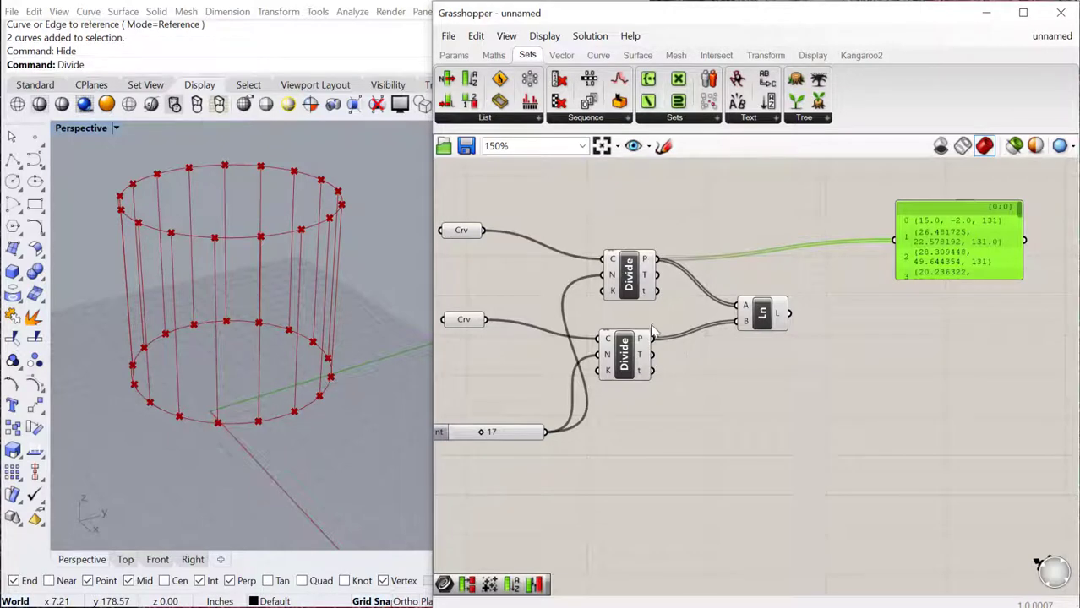
{"action": "left_click_drag", "start_coordinate": [912, 257], "coordinate": [897, 259]}
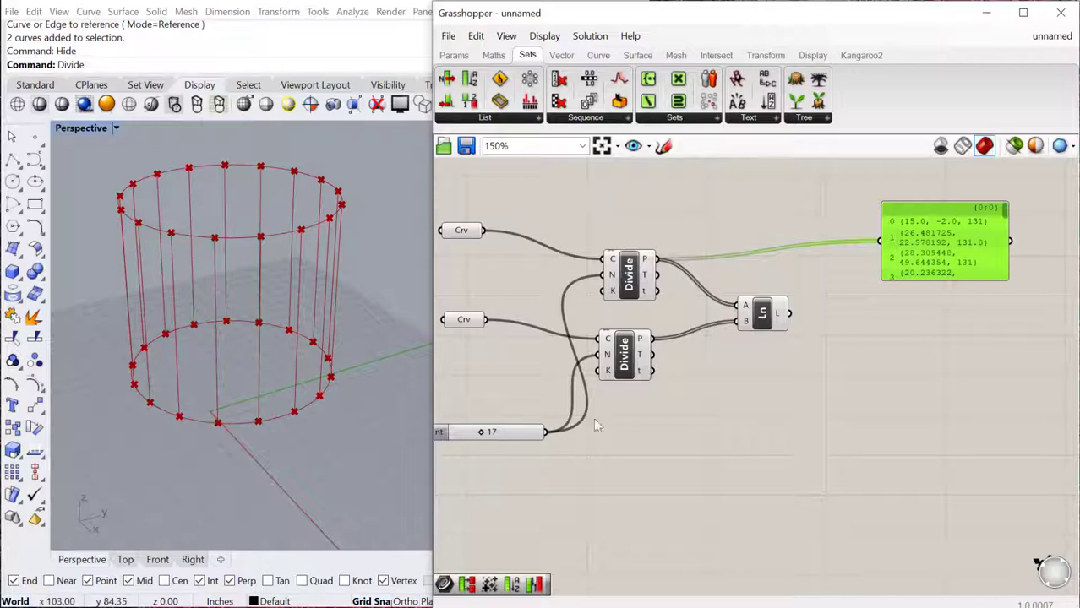
Step: Add a Shift List component below the Line component
{"action": "right_click_drag", "start_coordinate": [204, 338], "coordinate": [201, 335]}
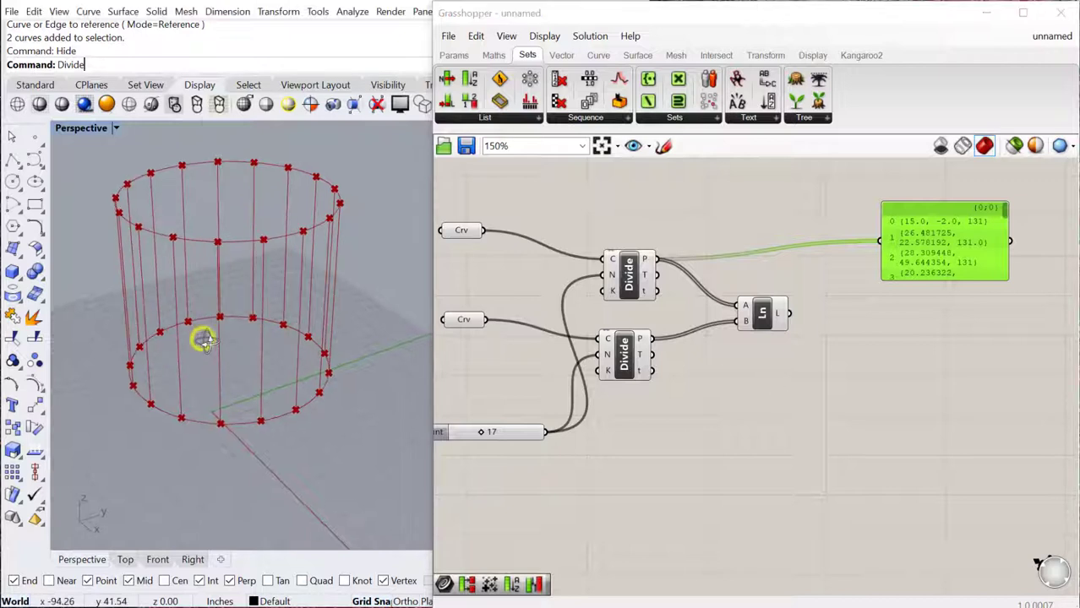
{"action": "double_click", "coordinate": [754, 390]}
{"action": "type", "text": "shift"}
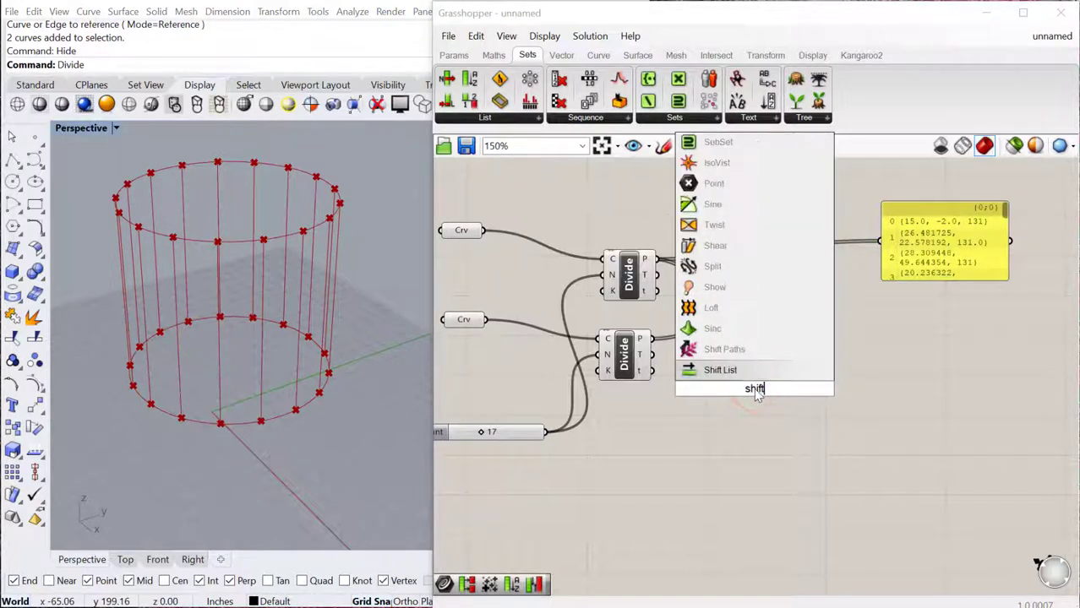
{"action": "left_click", "coordinate": [764, 370]}
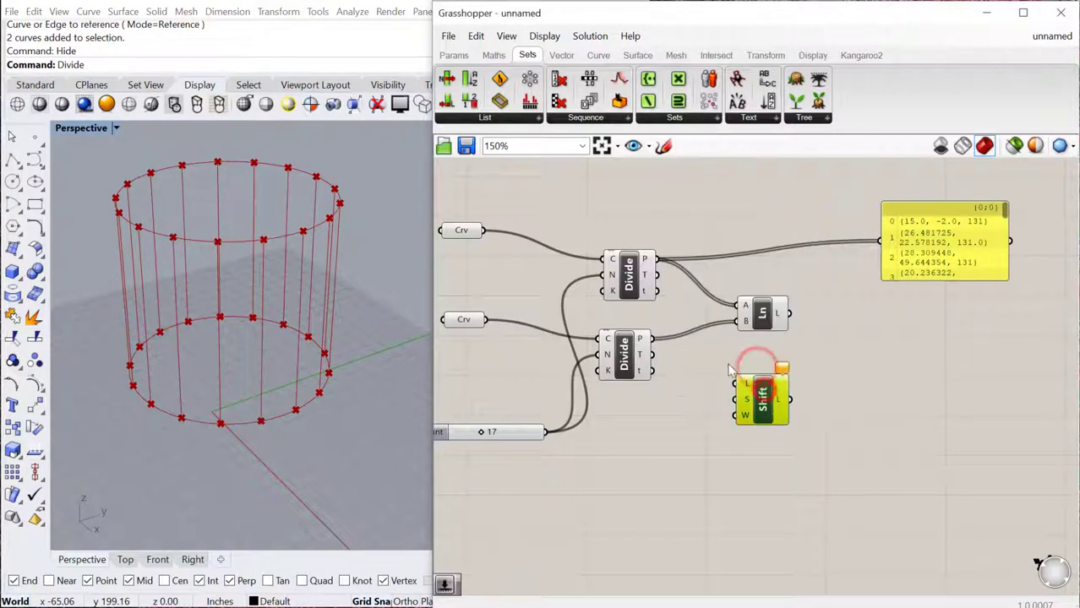
Step: Connect the lower Divide Curve's points to Shift List's list input and add a number slider ranging from 0 to 20
{"action": "left_click_drag", "start_coordinate": [649, 338], "coordinate": [779, 431]}
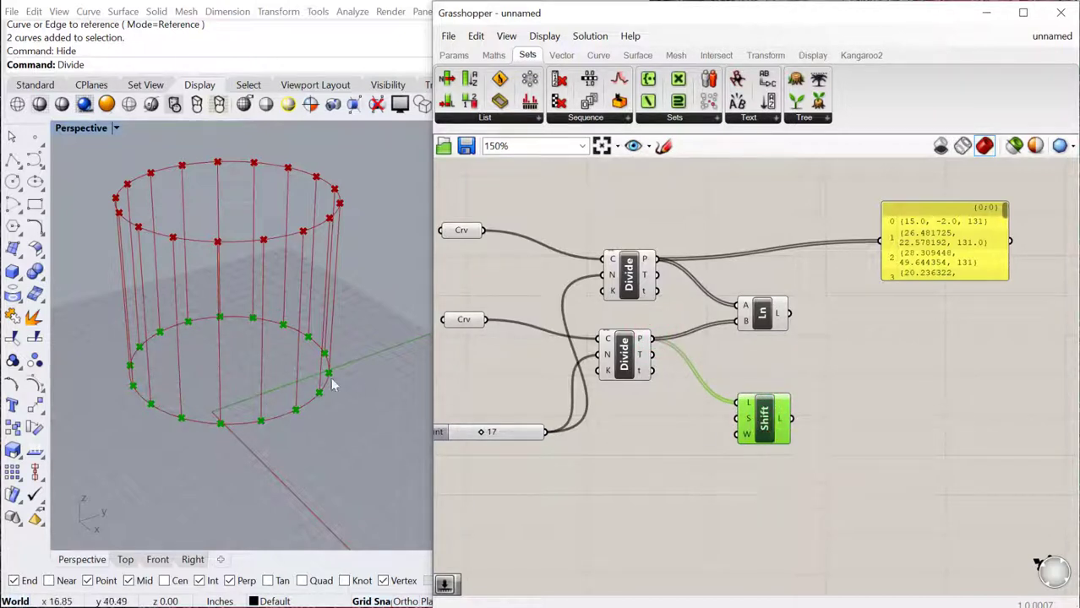
{"action": "double_click", "coordinate": [624, 495]}
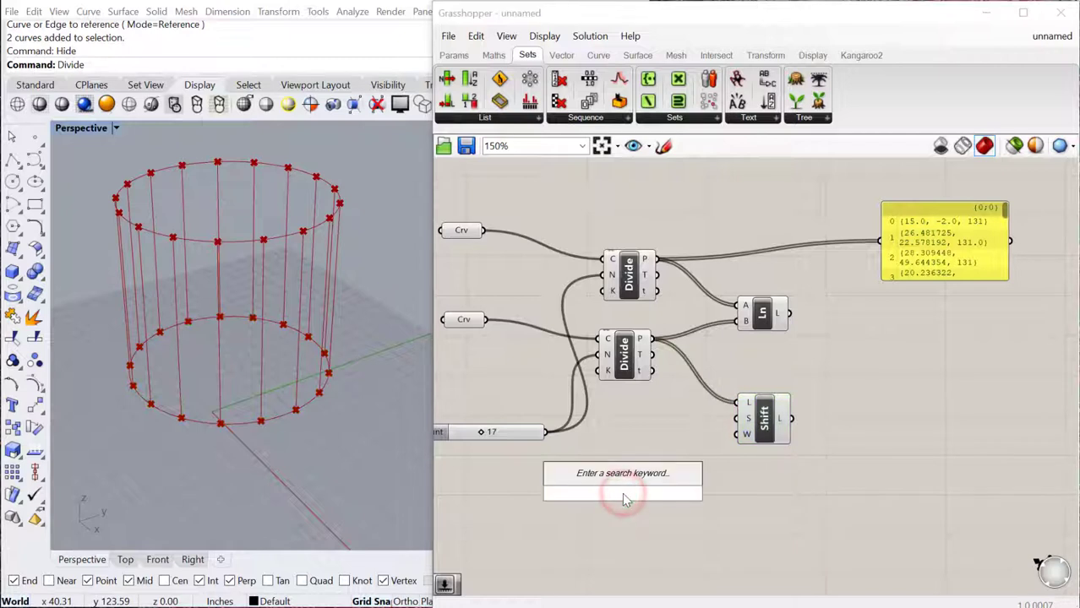
{"action": "type", "text": "0<20"}
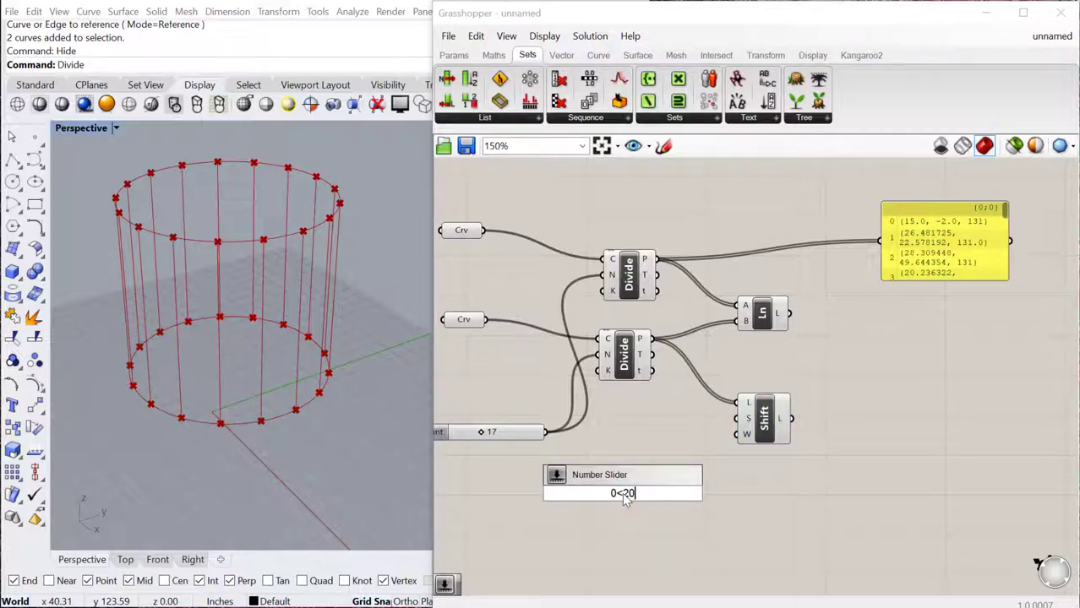
{"action": "key", "text": "Return"}
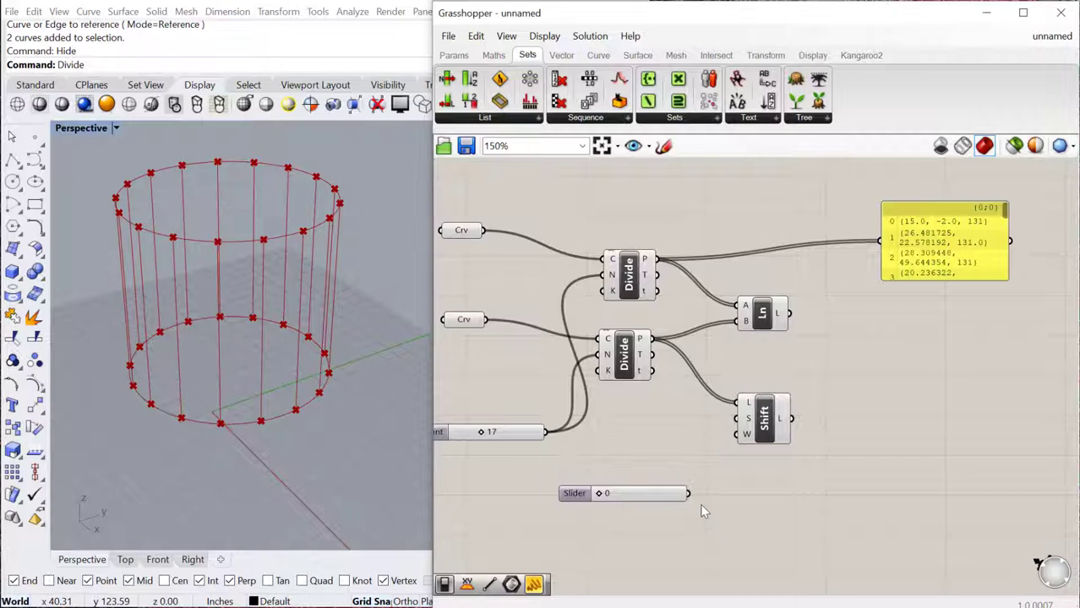
Step: Wire the new slider into Shift List's shift input and the shifted list into the Line's end input, with the shift set to 6
{"action": "left_click_drag", "start_coordinate": [691, 492], "coordinate": [822, 314]}
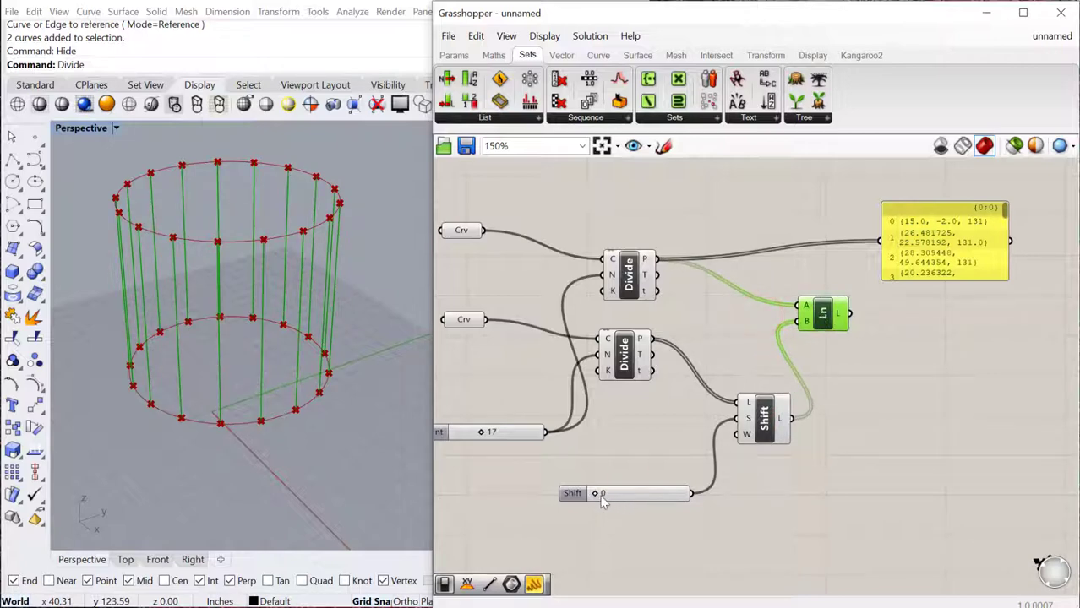
{"action": "scroll", "coordinate": [598, 501], "scroll_direction": "up", "scroll_amount": 2}
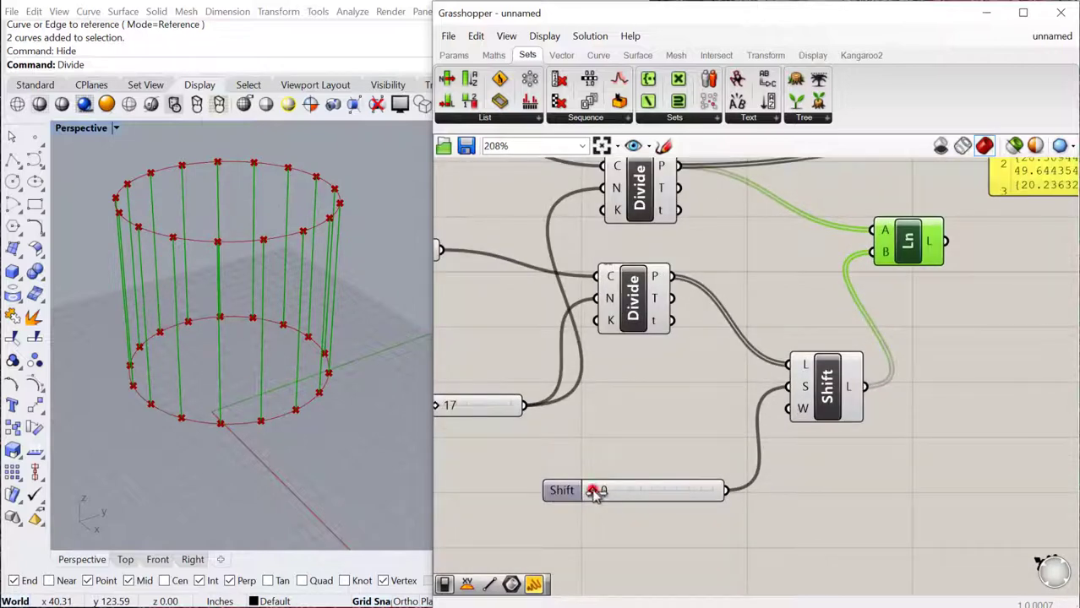
{"action": "left_click_drag", "start_coordinate": [595, 492], "coordinate": [631, 498]}
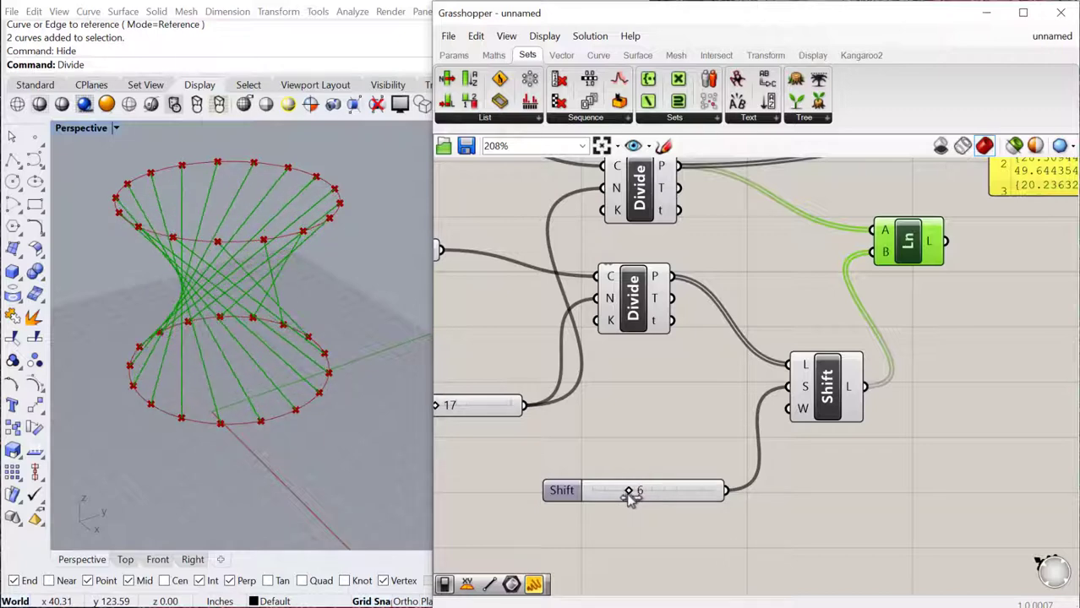
Step: Add a Boolean Toggle below the shift slider and connect it to Shift List's wrap input
{"action": "scroll", "coordinate": [820, 320], "scroll_direction": "down", "scroll_amount": 2}
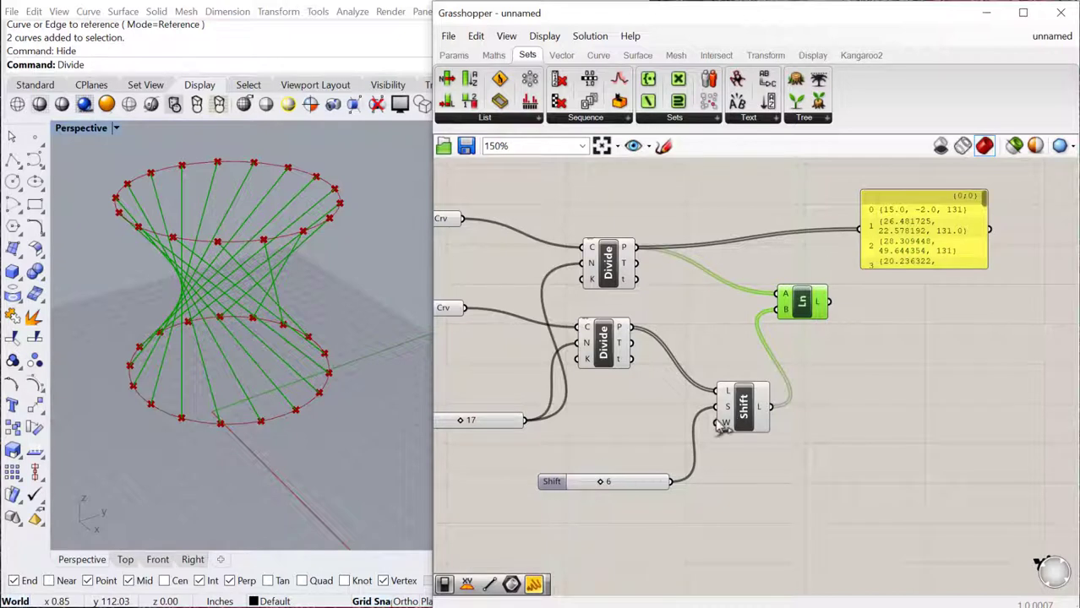
{"action": "double_click", "coordinate": [610, 517]}
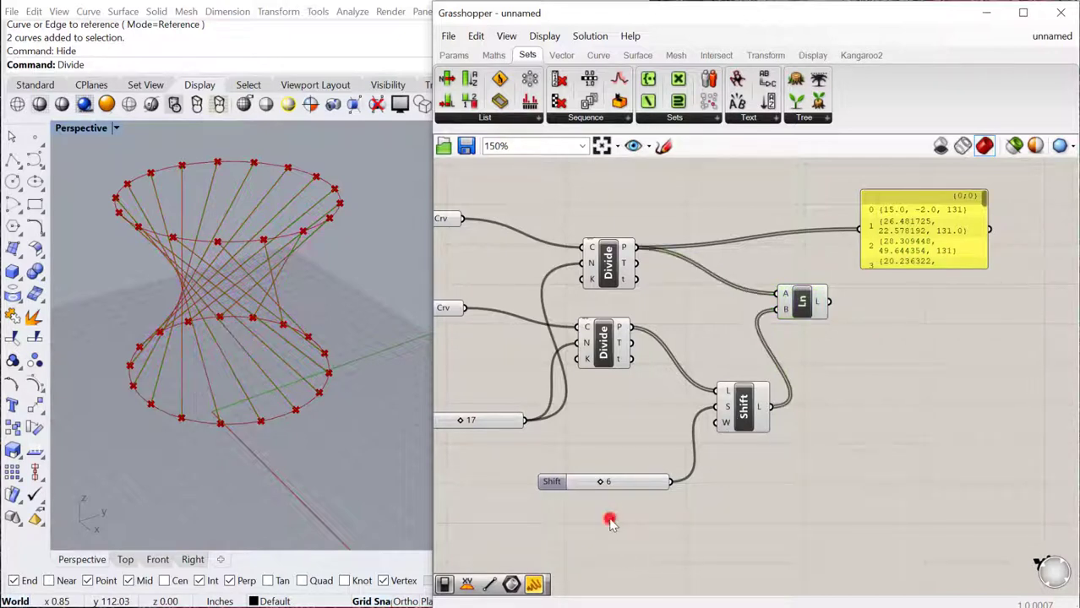
{"action": "type", "text": "boole"}
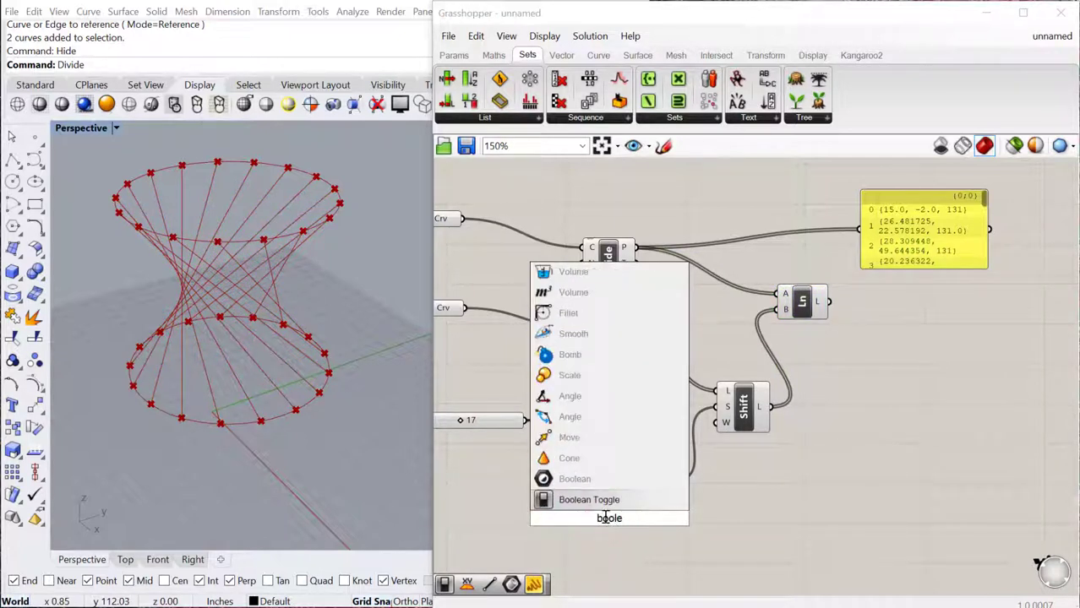
{"action": "key", "text": "Return"}
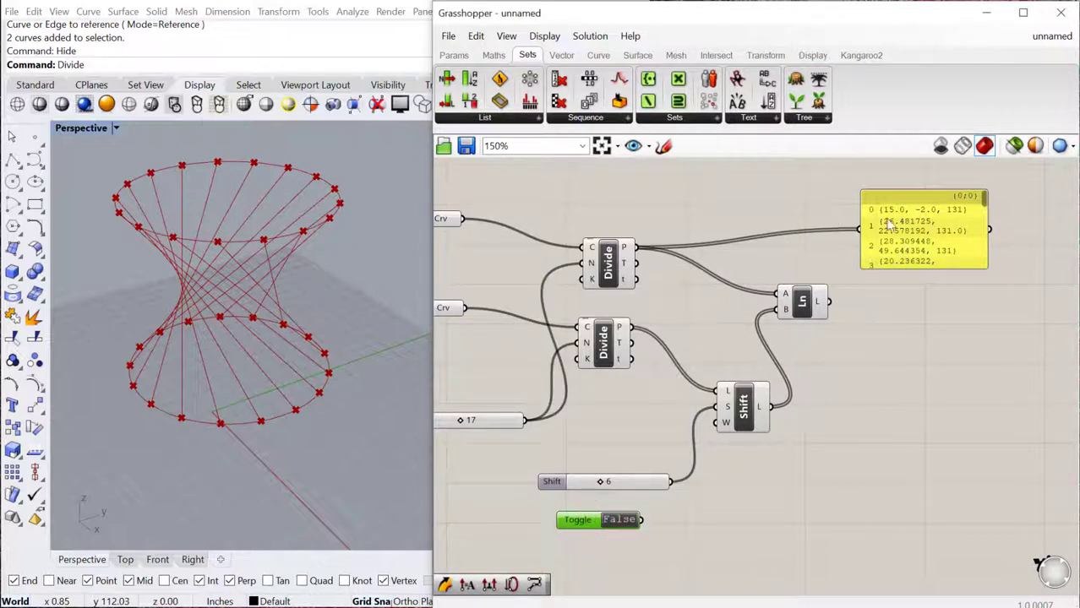
{"action": "left_click_drag", "start_coordinate": [886, 260], "coordinate": [900, 259]}
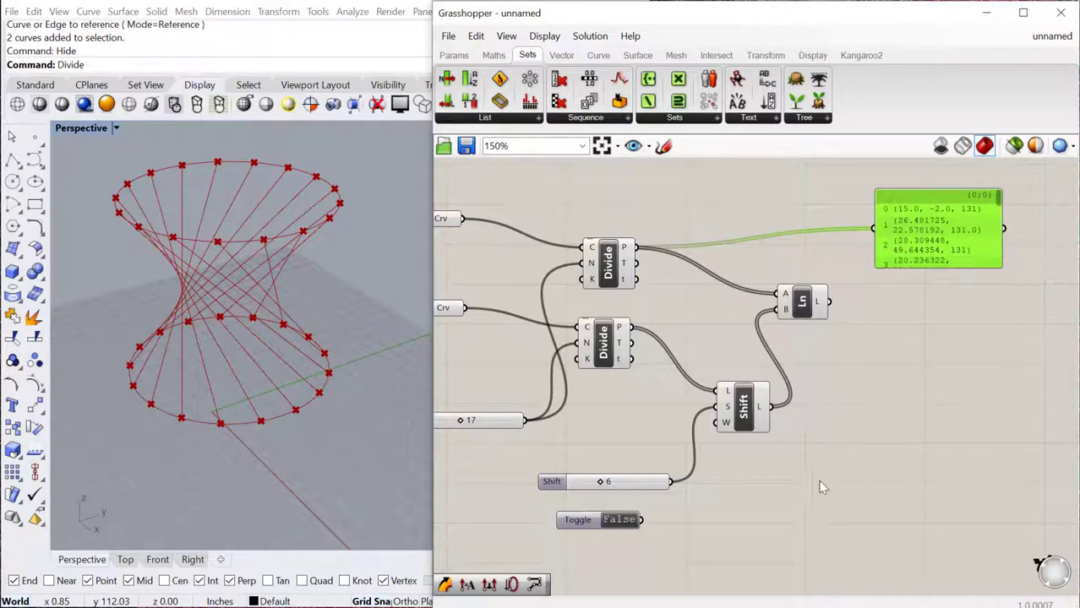
{"action": "left_click_drag", "start_coordinate": [641, 521], "coordinate": [716, 422]}
Step: Inspect the lines in the model with wrapping off, and switch the Boolean Toggle to True
{"action": "left_click", "coordinate": [238, 390]}
{"action": "right_click_drag", "start_coordinate": [257, 401], "coordinate": [209, 429]}
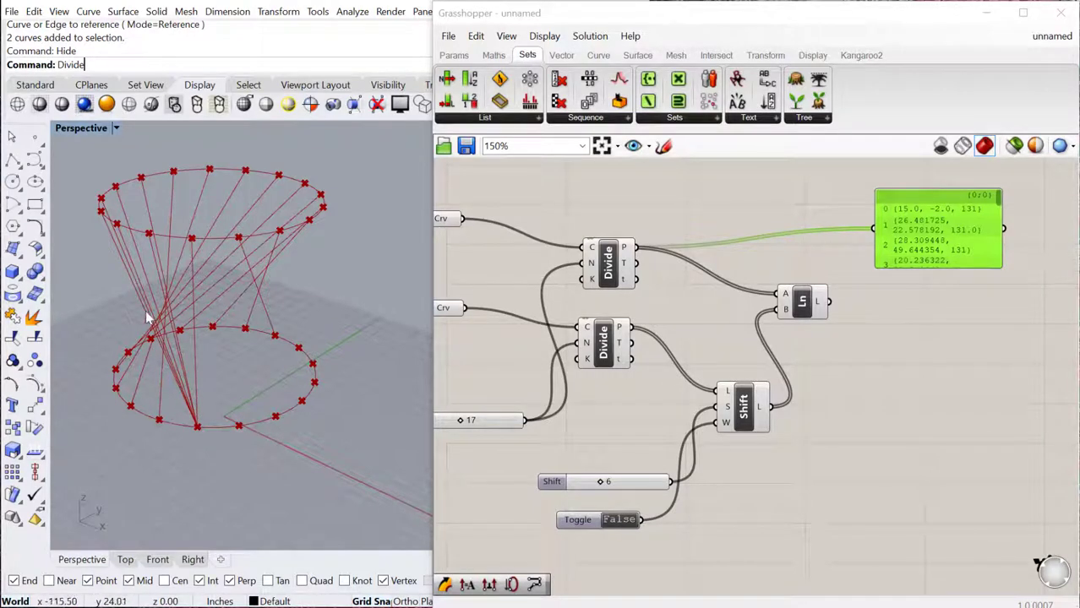
{"action": "mouse_move", "coordinate": [191, 351]}
{"action": "right_mouse_down"}
{"action": "mouse_move", "coordinate": [282, 320]}
{"action": "mouse_move", "coordinate": [191, 333]}
{"action": "right_mouse_up"}
{"action": "left_click", "coordinate": [632, 522]}
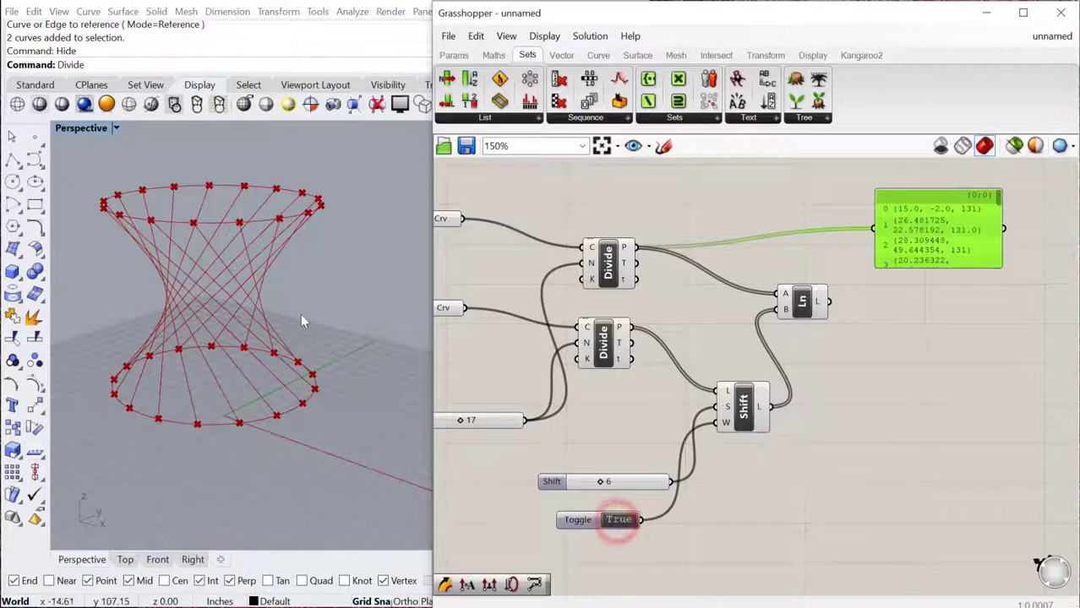
{"action": "right_click_drag", "start_coordinate": [279, 387], "coordinate": [251, 404]}
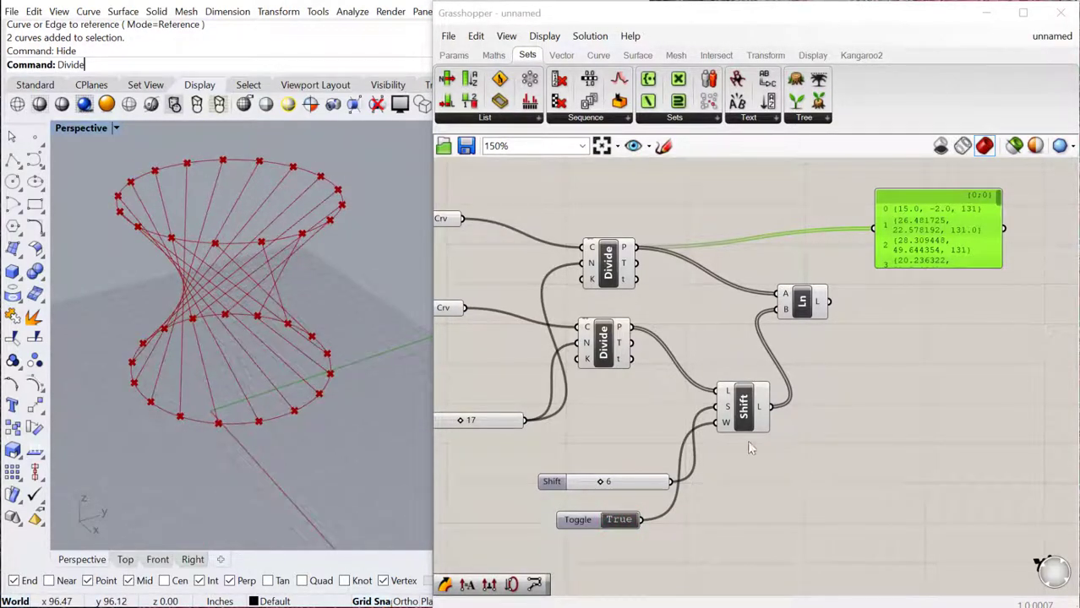
Step: Reposition the Shift List component and move its shift slider farther above the Boolean Toggle to tidy the layout
{"action": "left_click_drag", "start_coordinate": [730, 417], "coordinate": [747, 430]}
{"action": "left_click_drag", "start_coordinate": [633, 484], "coordinate": [614, 465]}
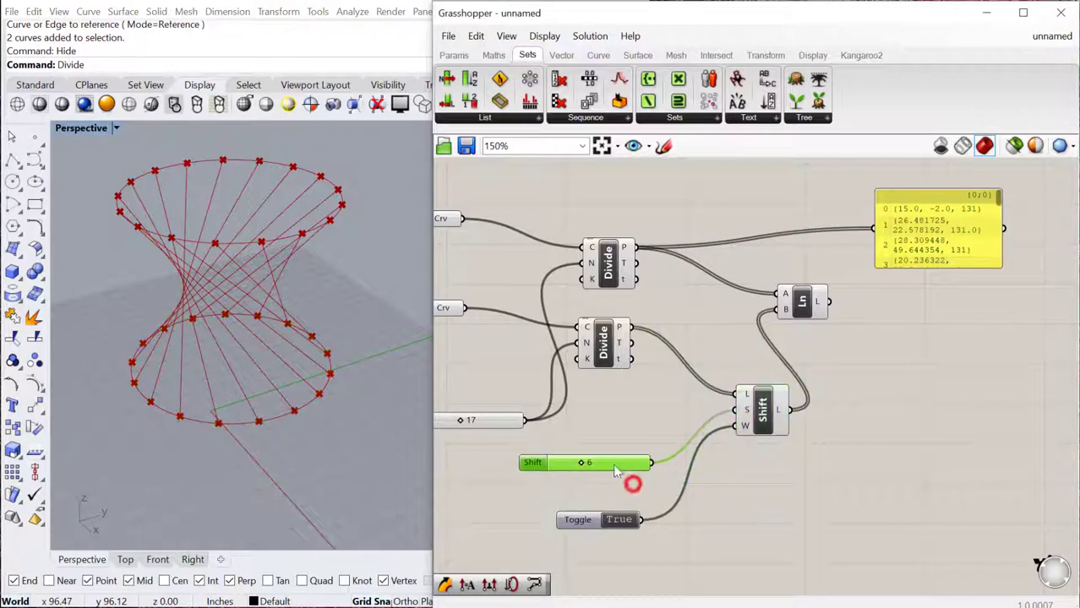
{"action": "left_click", "coordinate": [875, 485]}
{"action": "mouse_move", "coordinate": [625, 346]}
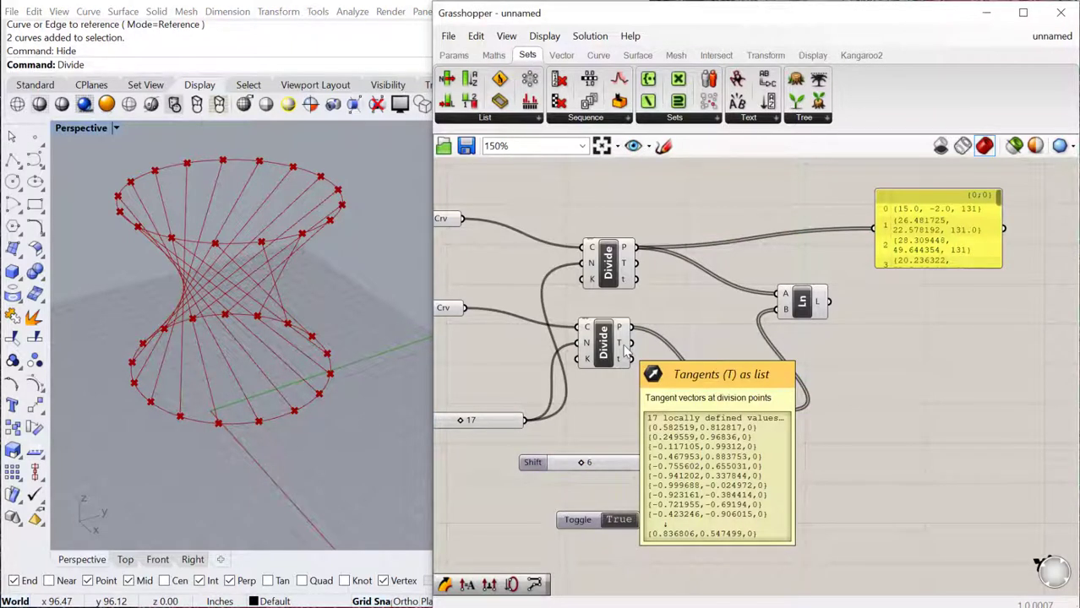
{"action": "left_click_drag", "start_coordinate": [760, 418], "coordinate": [751, 422]}
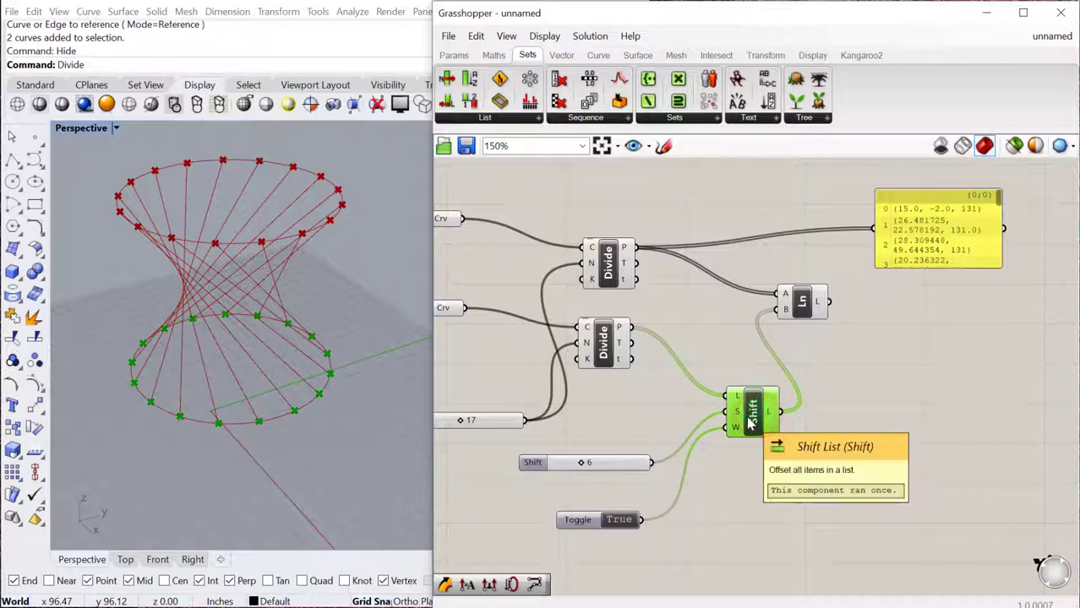